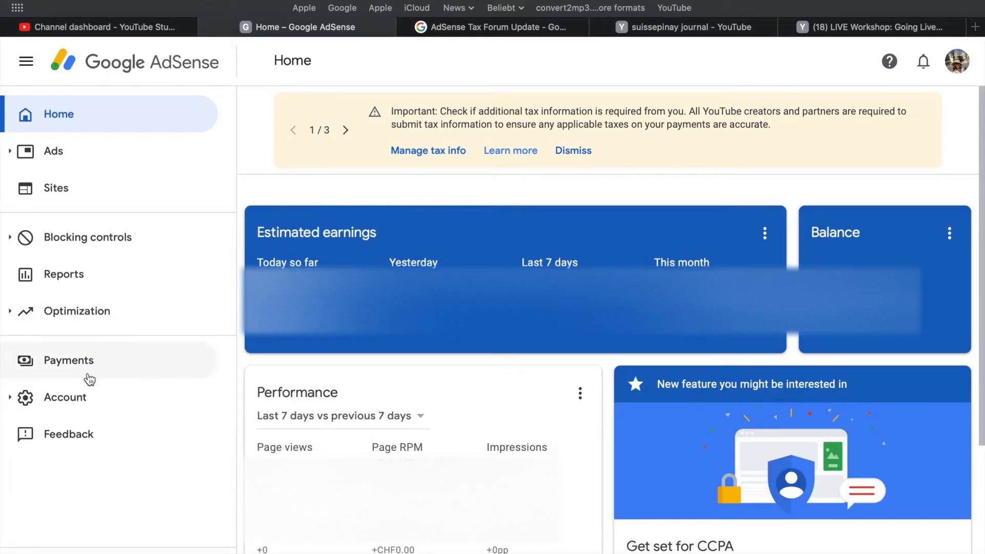
- Open the payments tax information management page and start adding United States tax info
{"action": "left_click", "coordinate": [77, 361]}
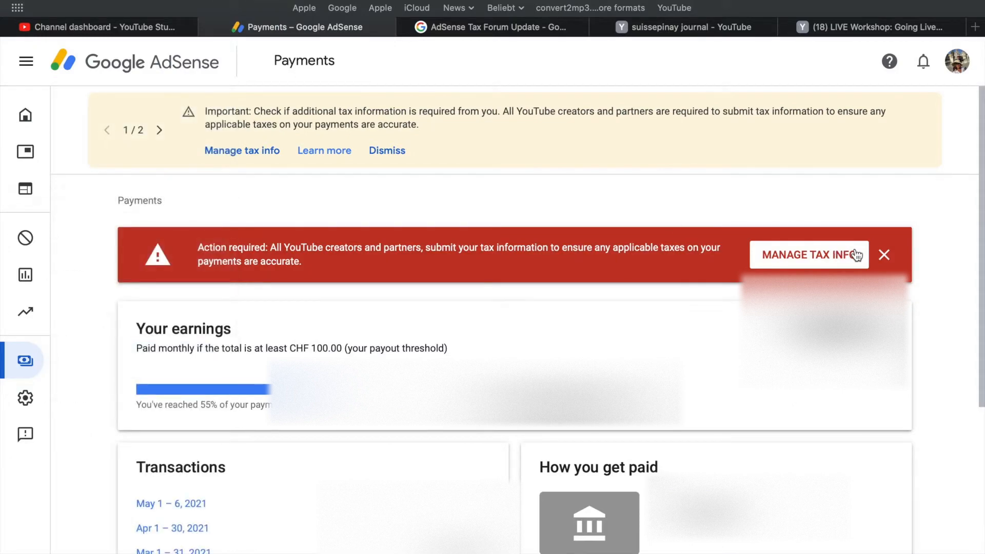
{"action": "left_click", "coordinate": [828, 255]}
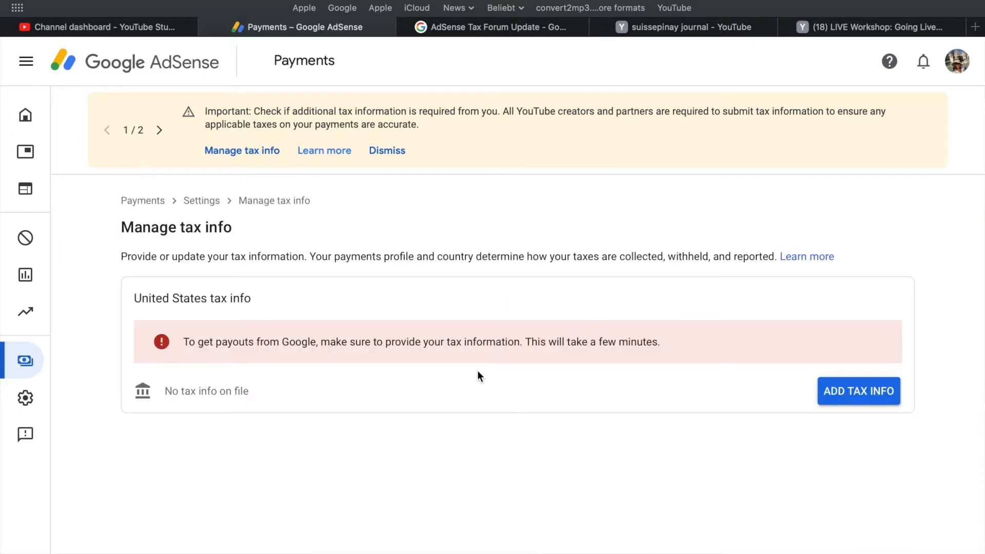
{"action": "left_click", "coordinate": [860, 398]}
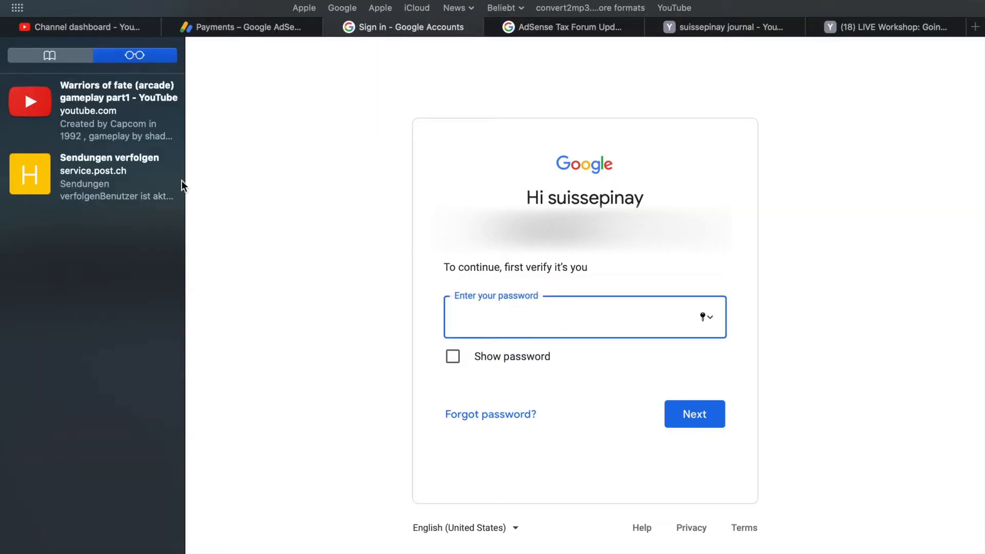
- Verify the Google account by entering the account password and continuing to the tax info questions
{"action": "left_click_drag", "start_coordinate": [184, 181], "coordinate": [2, 180]}
{"action": "type", "text": "•••"}
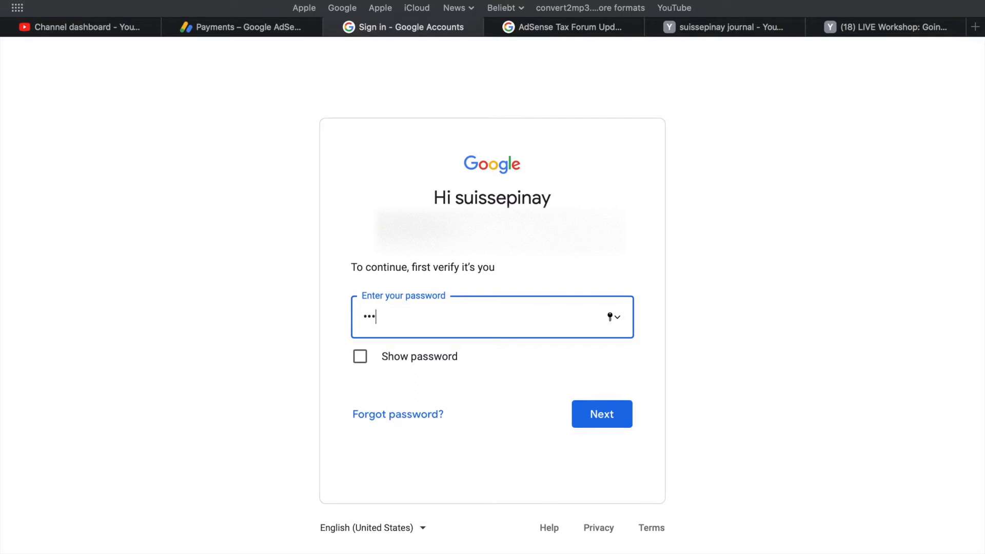
{"action": "key", "text": "BackSpace"}
{"action": "key", "text": "BackSpace"}
{"action": "key", "text": "BackSpace"}
{"action": "type", "text": "••••••••••"}
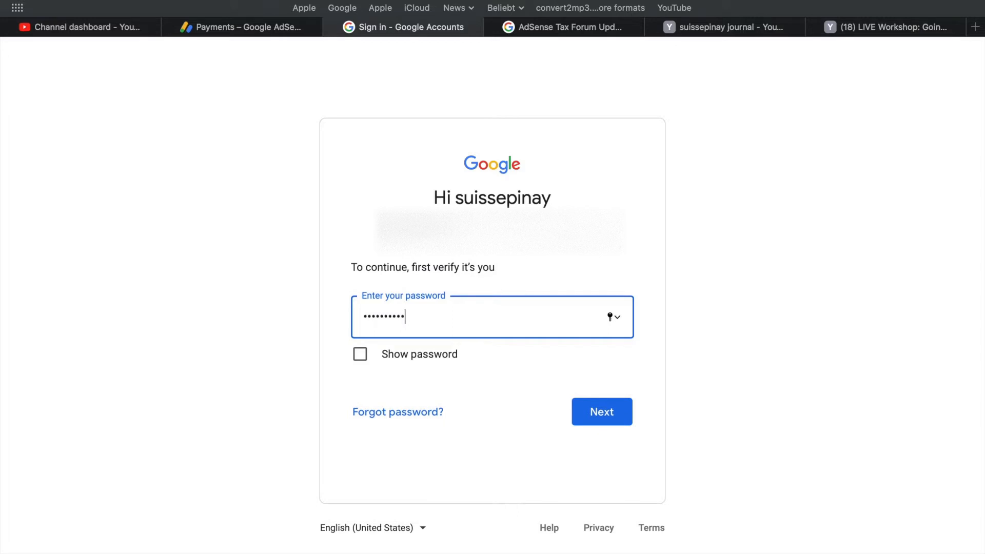
{"action": "left_click", "coordinate": [607, 413]}
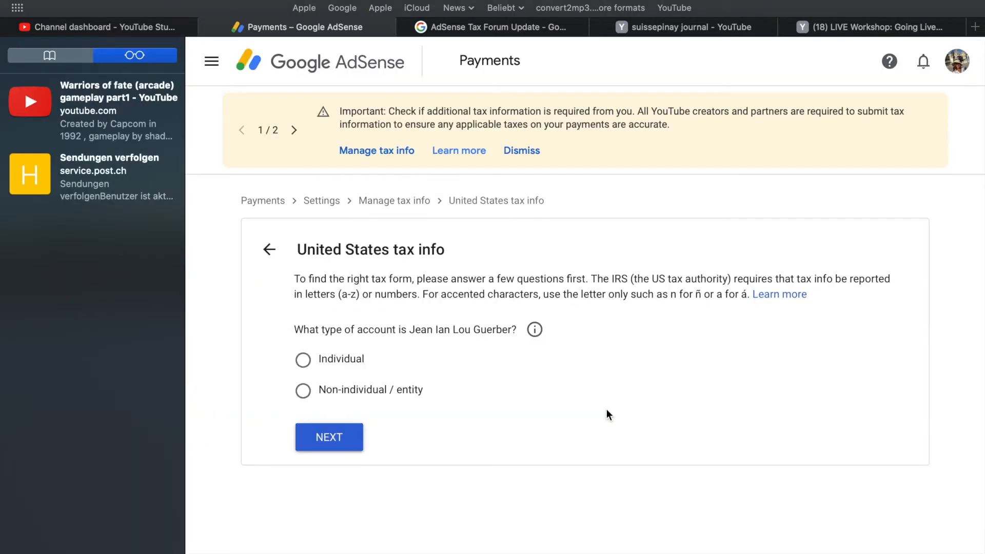
- Declare an Individual account that is not a US citizen or resident, and start the W-8BEN form
{"action": "left_click", "coordinate": [303, 364]}
{"action": "left_click", "coordinate": [335, 437]}
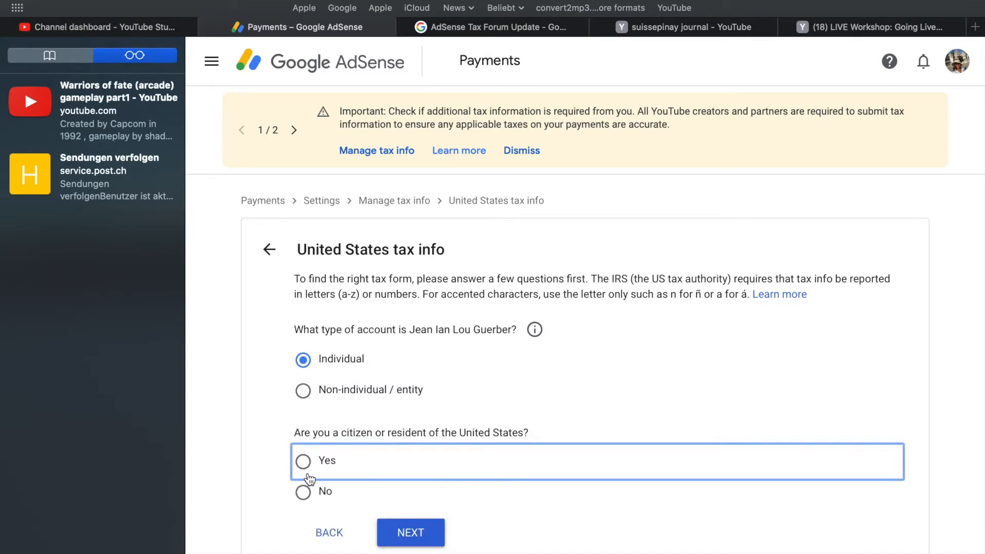
{"action": "left_click", "coordinate": [304, 492]}
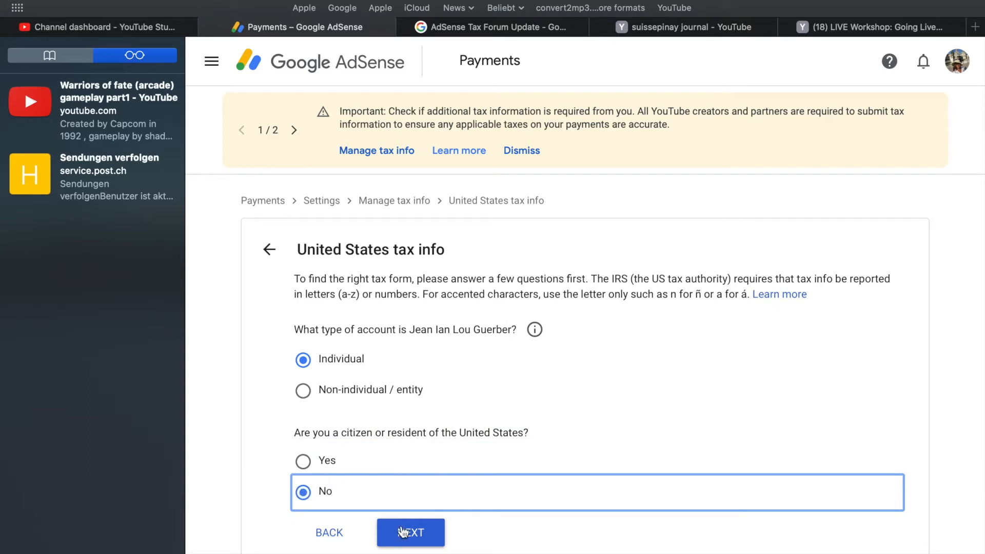
{"action": "left_click", "coordinate": [423, 537]}
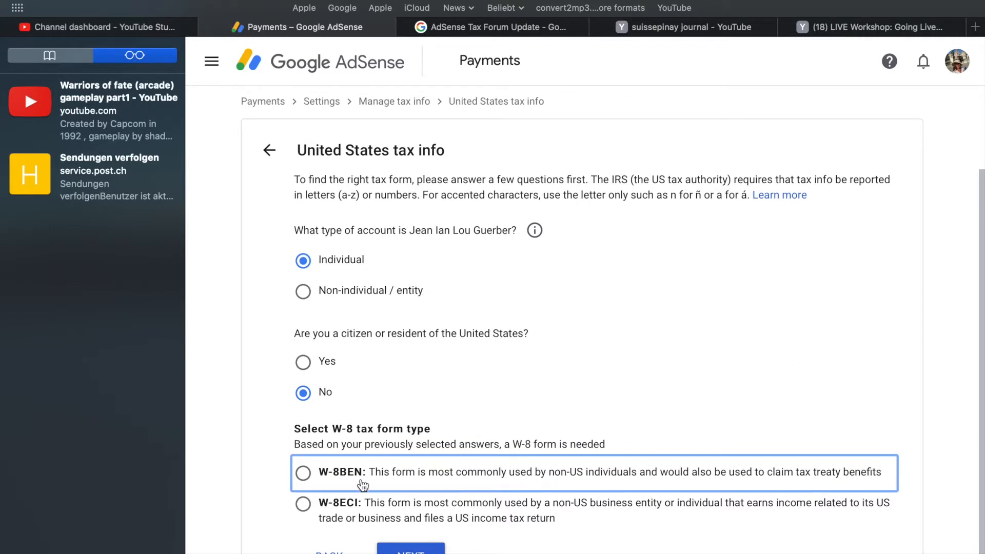
{"action": "left_click", "coordinate": [306, 482]}
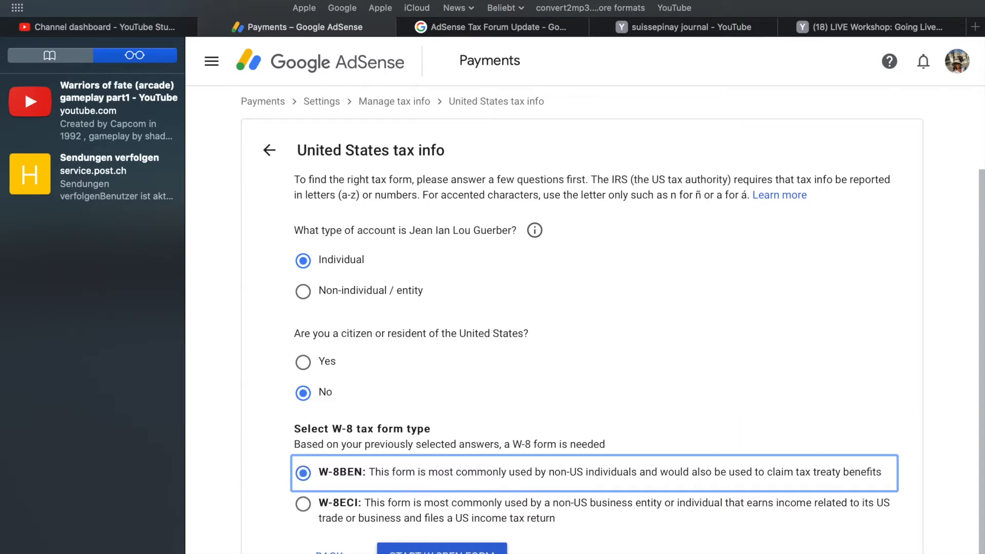
{"action": "left_click", "coordinate": [442, 549]}
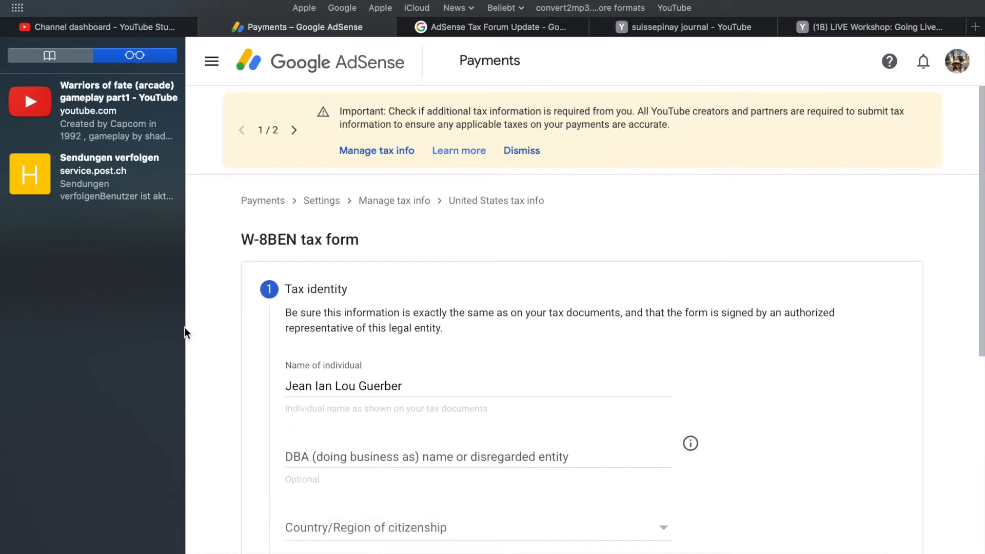
- Set the country/region of citizenship to Switzerland in the Tax identity section
{"action": "scroll", "coordinate": [463, 368], "scroll_direction": "down", "scroll_amount": 3}
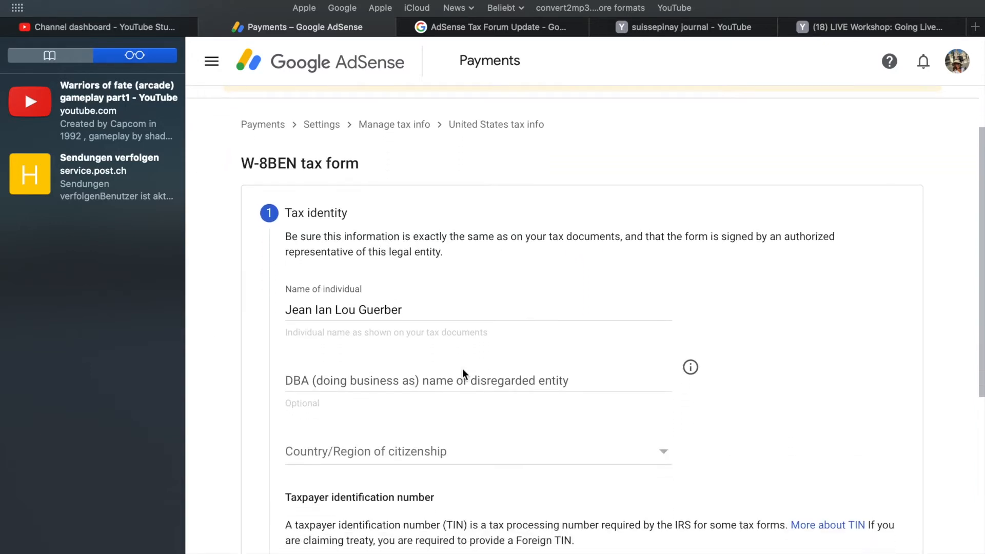
{"action": "scroll", "coordinate": [463, 369], "scroll_direction": "down", "scroll_amount": 1}
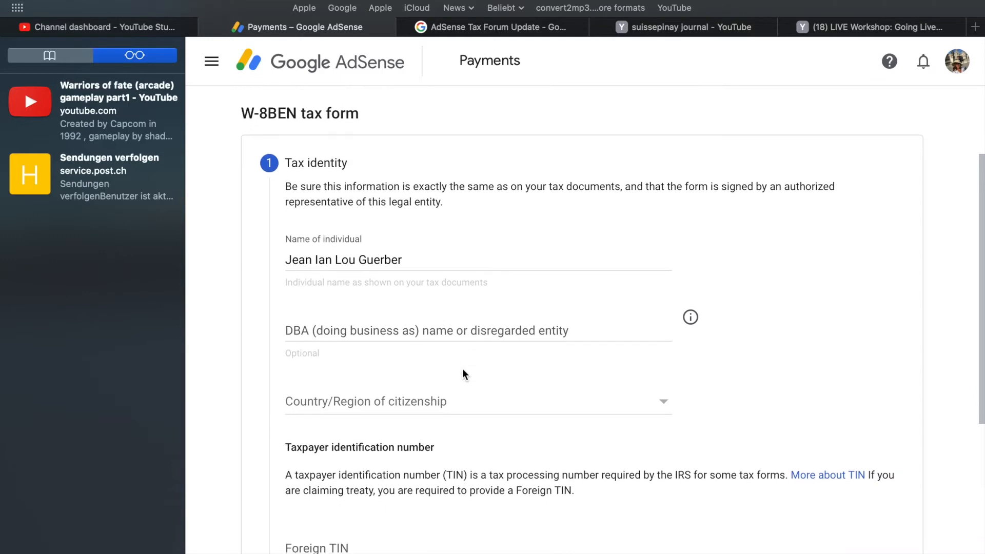
{"action": "scroll", "coordinate": [462, 369], "scroll_direction": "down", "scroll_amount": 3}
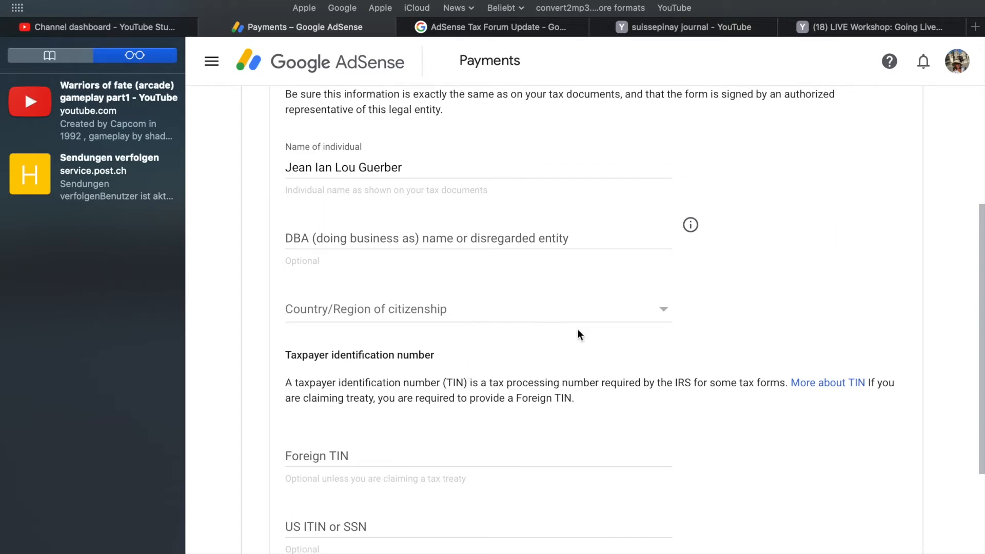
{"action": "left_click", "coordinate": [602, 315]}
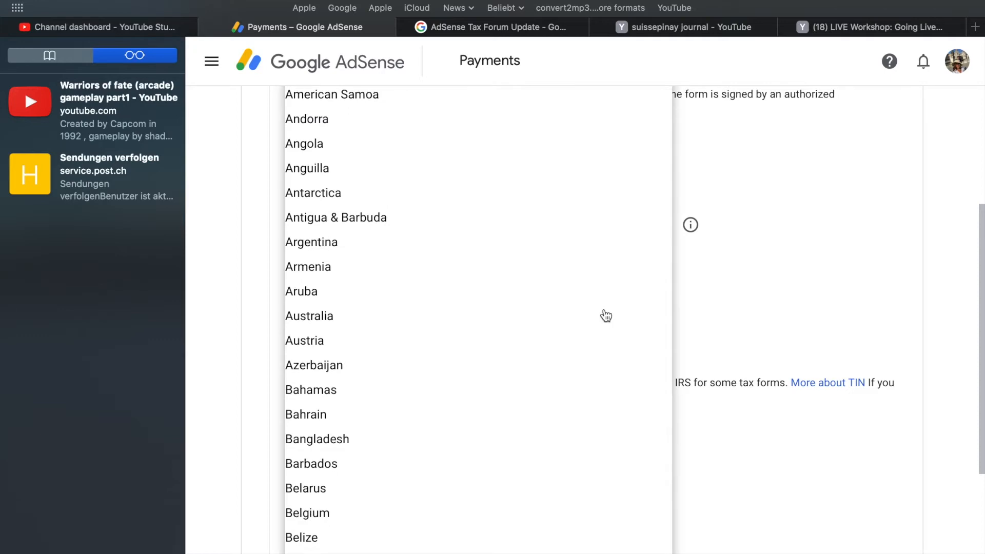
{"action": "type", "text": "swi"}
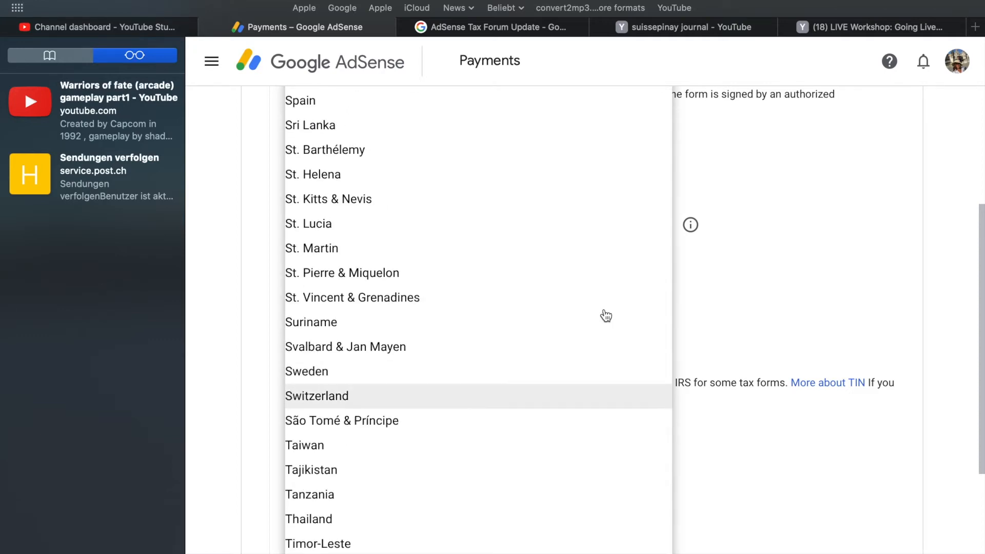
{"action": "left_click", "coordinate": [507, 395]}
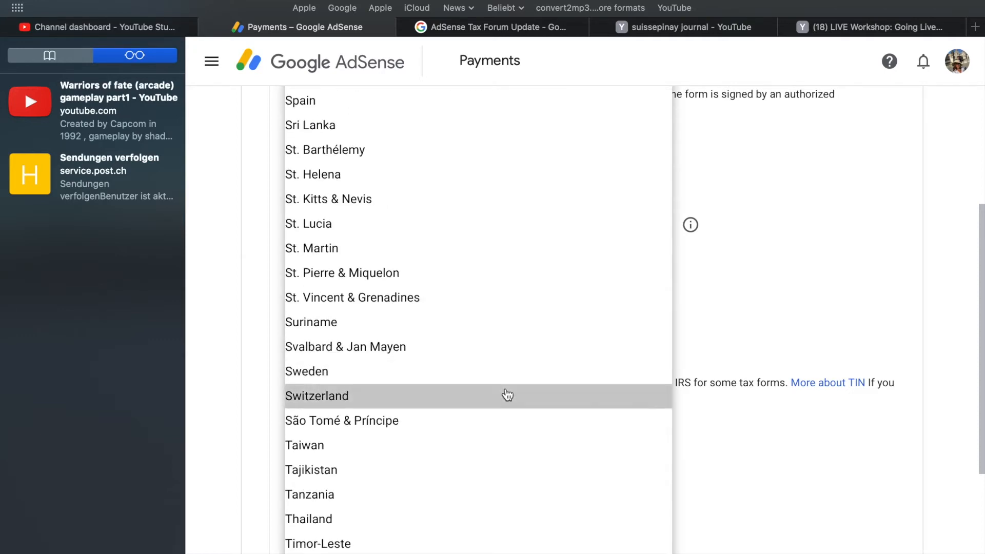
- Fill in the foreign taxpayer identification number and continue to the Address section
{"action": "scroll", "coordinate": [446, 378], "scroll_direction": "down", "scroll_amount": 2}
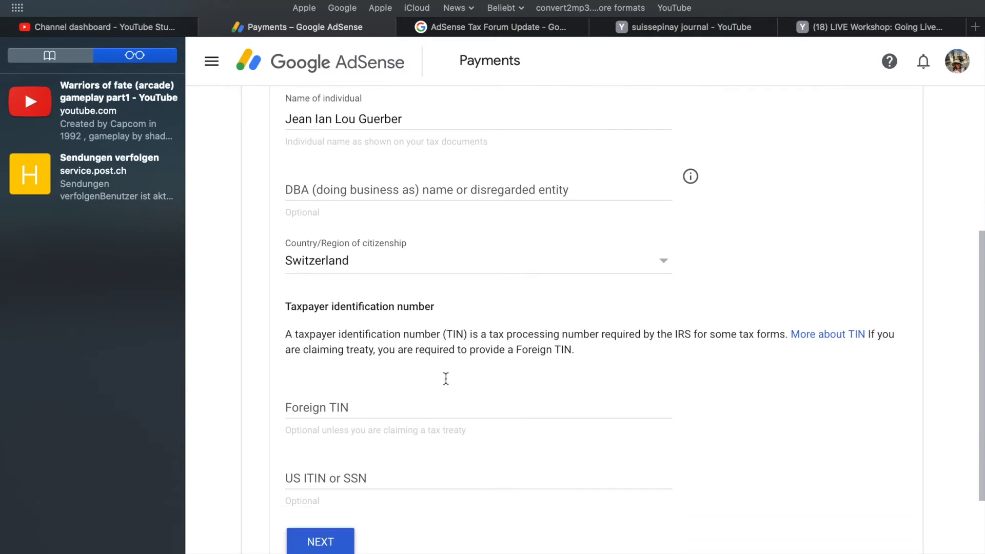
{"action": "left_click", "coordinate": [358, 404]}
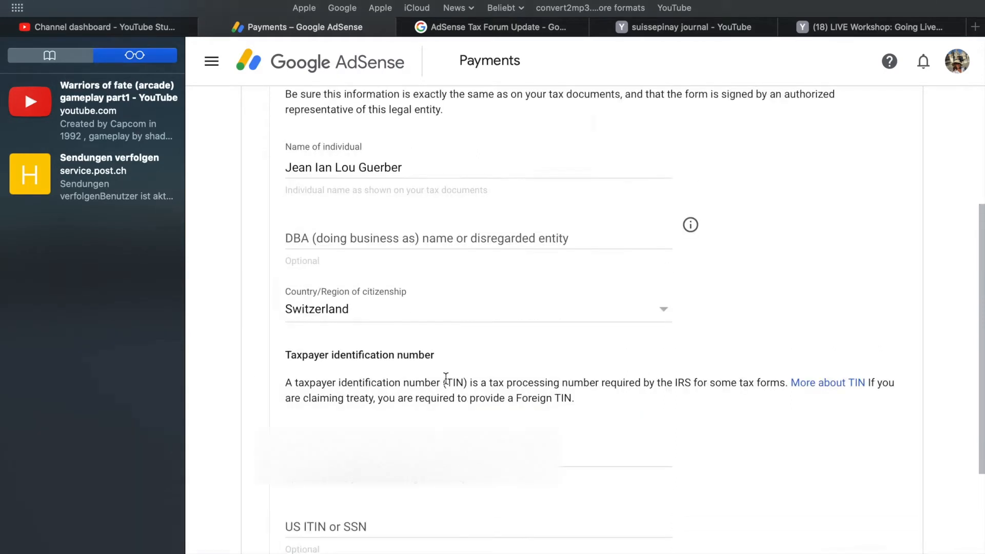
{"action": "scroll", "coordinate": [446, 379], "scroll_direction": "down", "scroll_amount": 2}
{"action": "left_click", "coordinate": [360, 406]}
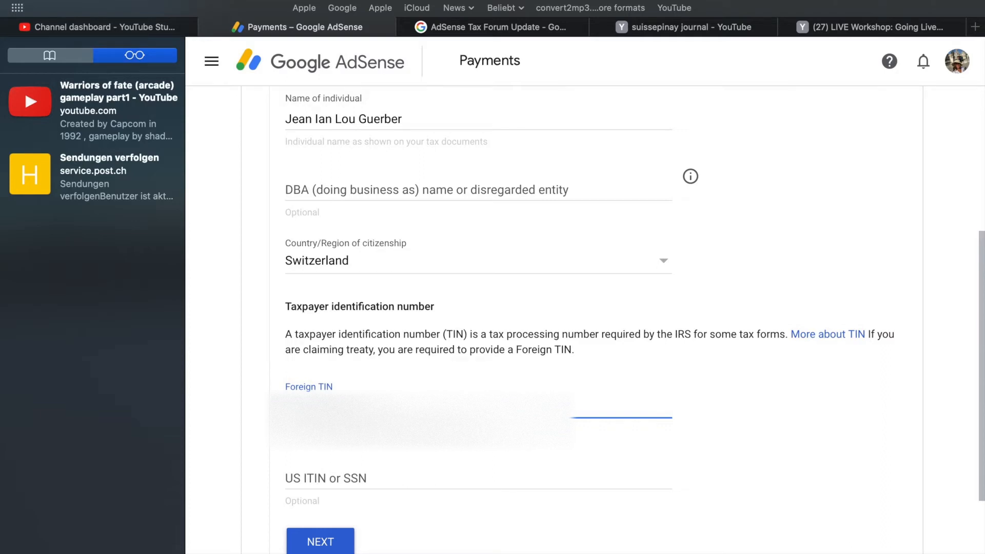
{"action": "scroll", "coordinate": [581, 319], "scroll_direction": "down", "scroll_amount": 2}
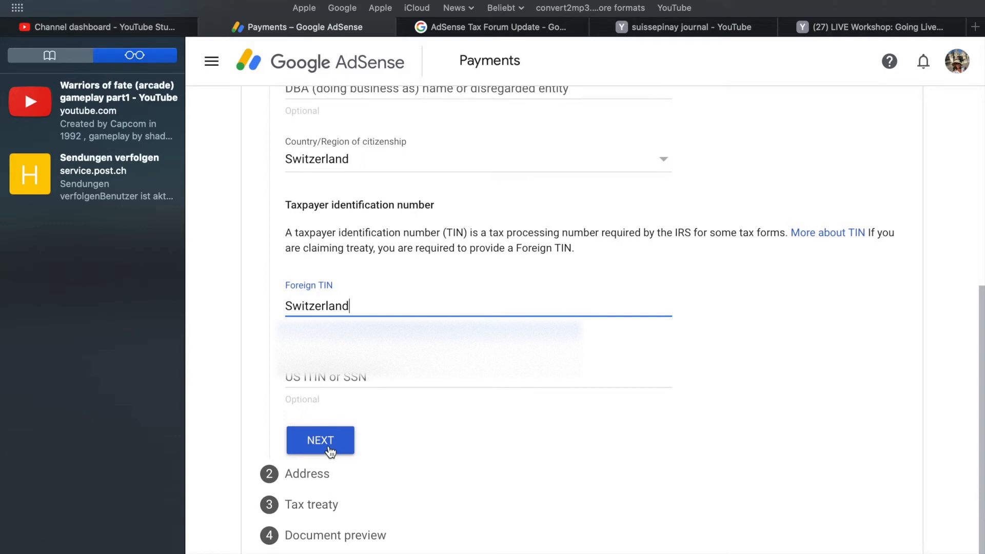
{"action": "left_click", "coordinate": [321, 440]}
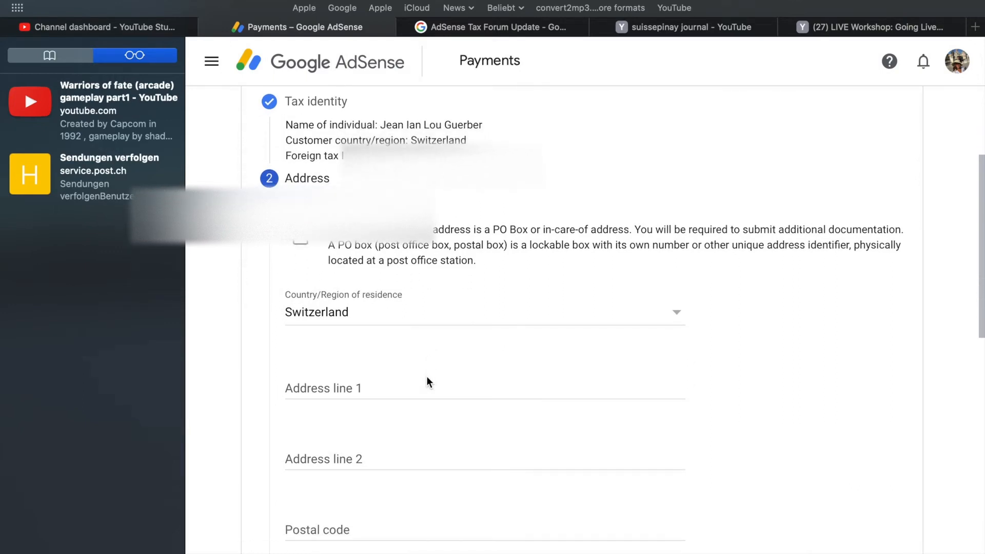
- Mark the permanent residence as a PO Box or in-care-of address and fill in its street address, postal code and city
{"action": "left_click", "coordinate": [303, 245]}
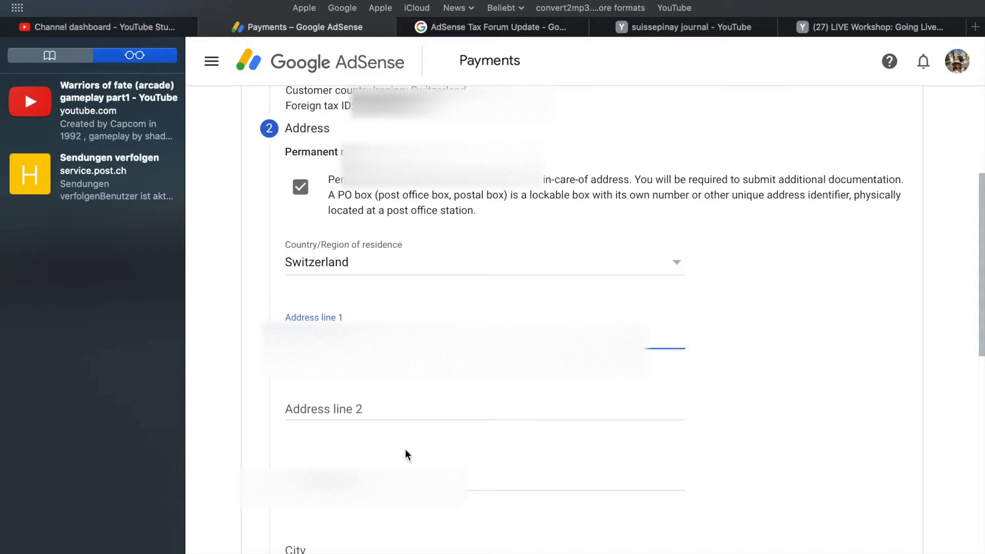
{"action": "left_click", "coordinate": [399, 480]}
{"action": "type", "text": "..."}
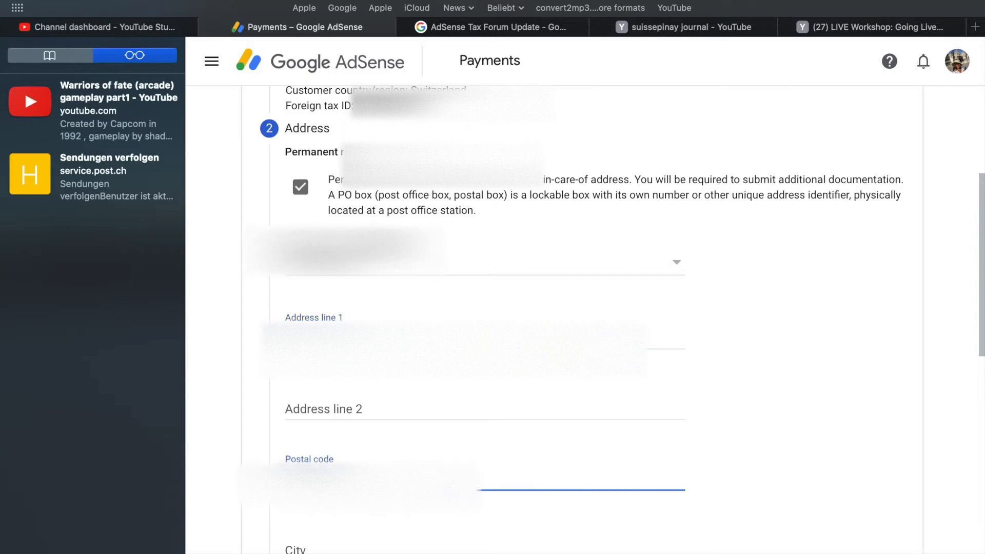
{"action": "left_click", "coordinate": [370, 550]}
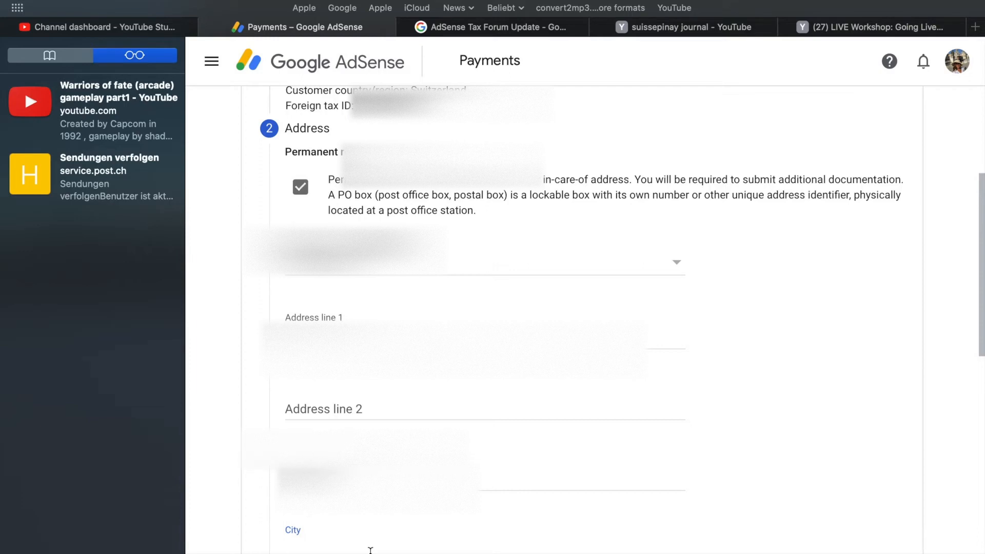
{"action": "type", "text": "Kappelen"}
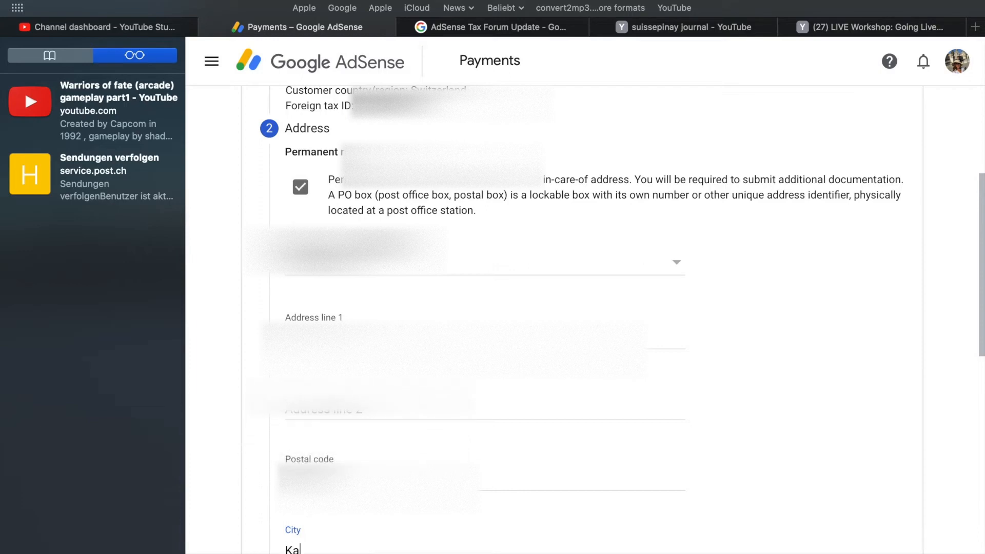
{"action": "scroll", "coordinate": [303, 466], "scroll_direction": "down", "scroll_amount": 5}
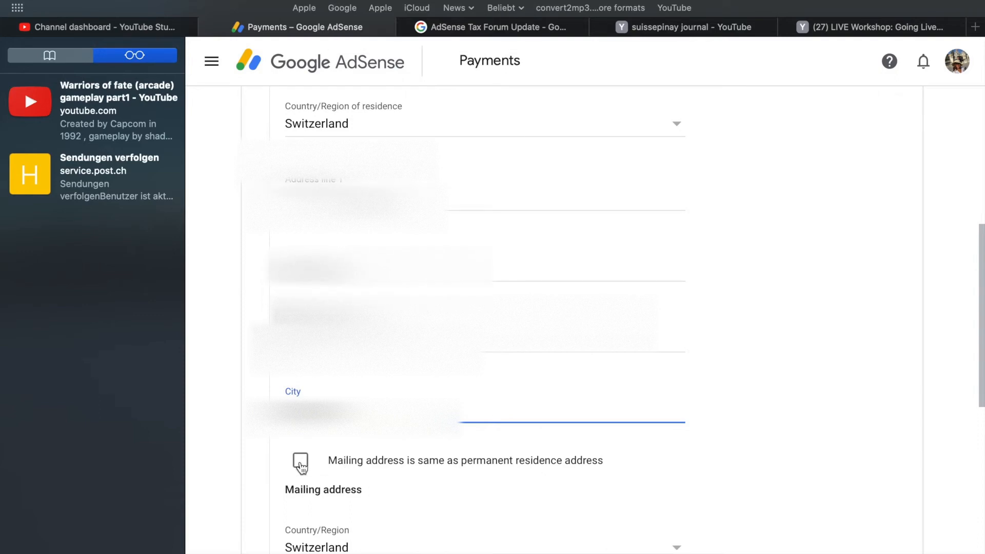
- Set the mailing address to be the same as the permanent residence address and continue to the Tax treaty section
{"action": "left_click", "coordinate": [301, 464]}
{"action": "scroll", "coordinate": [460, 463], "scroll_direction": "down", "scroll_amount": 3}
{"action": "left_click", "coordinate": [410, 435]}
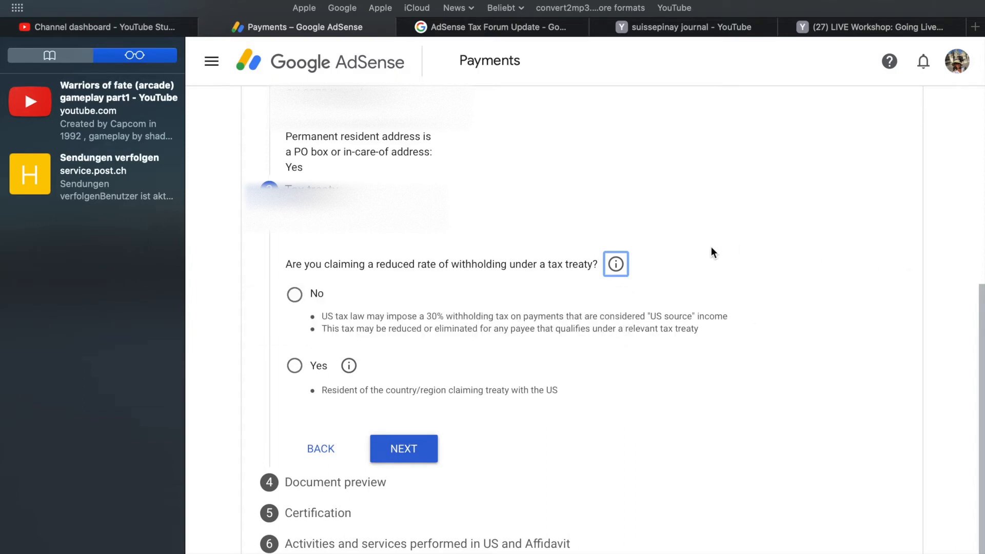
- Claim a reduced withholding rate under a tax treaty as a resident of Switzerland
{"action": "left_click", "coordinate": [294, 366]}
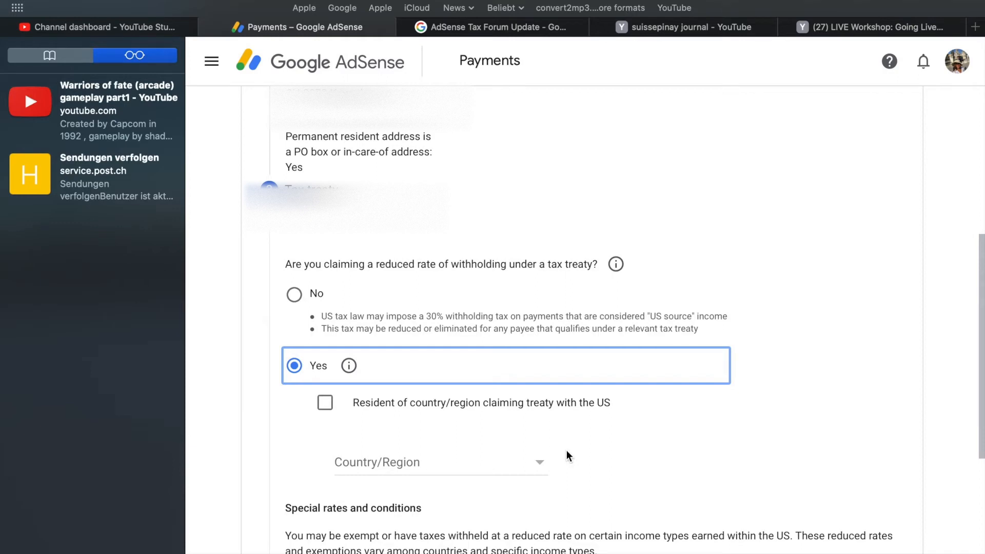
{"action": "left_click", "coordinate": [538, 466]}
{"action": "scroll", "coordinate": [539, 467], "scroll_direction": "down", "scroll_amount": 10}
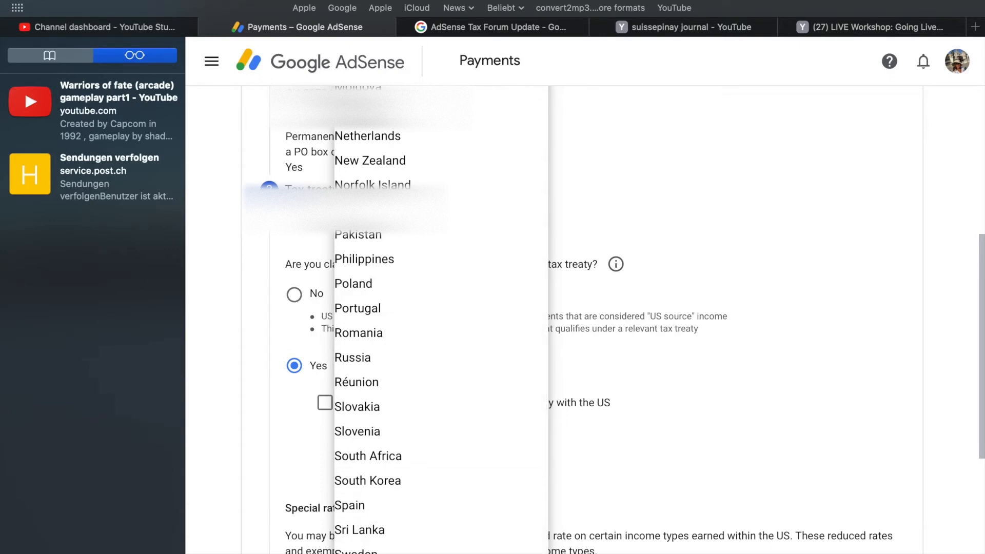
{"action": "left_click", "coordinate": [456, 553]}
{"action": "left_click", "coordinate": [326, 404]}
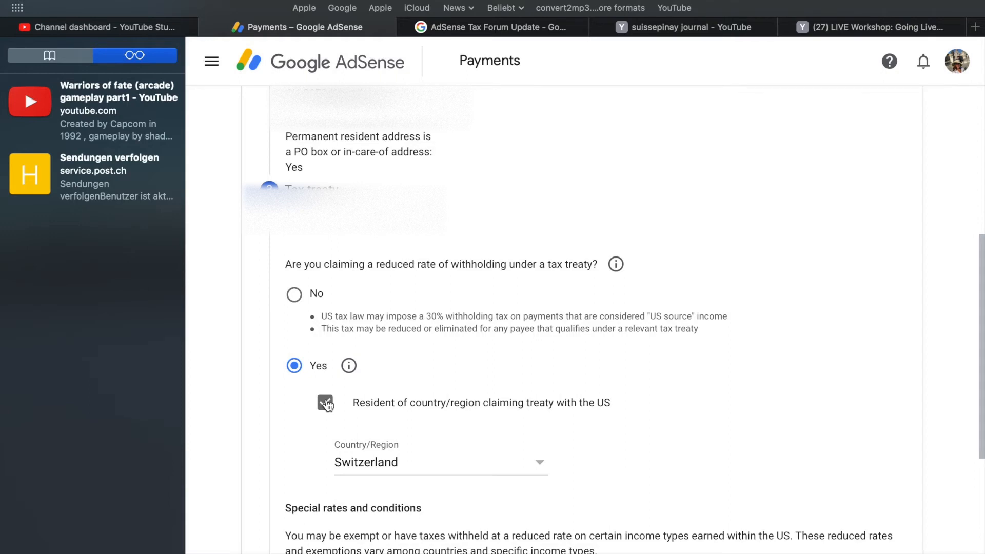
- Claim the Services income type under Article 7 and paragraph 1 at the 0% reduced treaty rate and confirm its treaty terms are met
{"action": "scroll", "coordinate": [326, 404], "scroll_direction": "down", "scroll_amount": 5}
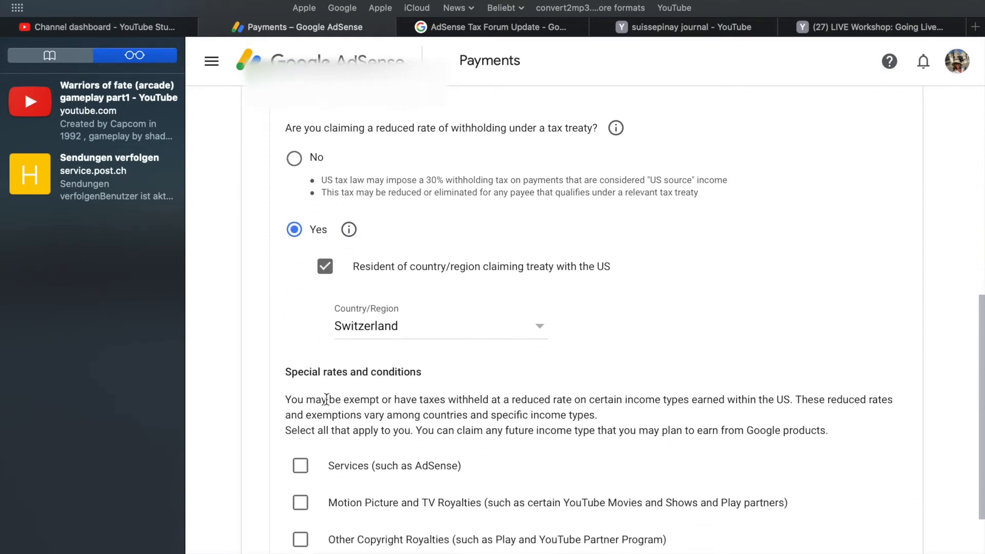
{"action": "scroll", "coordinate": [326, 398], "scroll_direction": "up", "scroll_amount": 2}
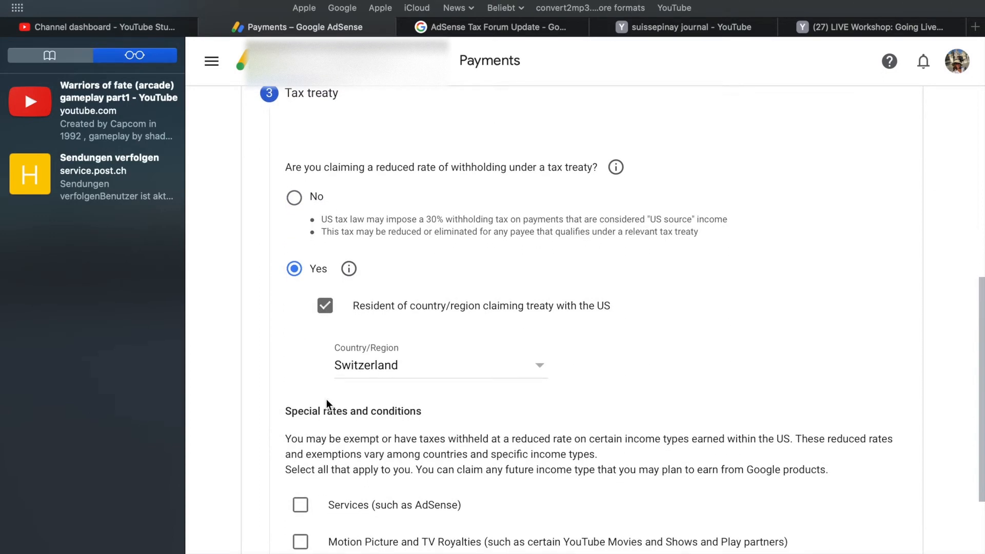
{"action": "scroll", "coordinate": [327, 404], "scroll_direction": "down", "scroll_amount": 1}
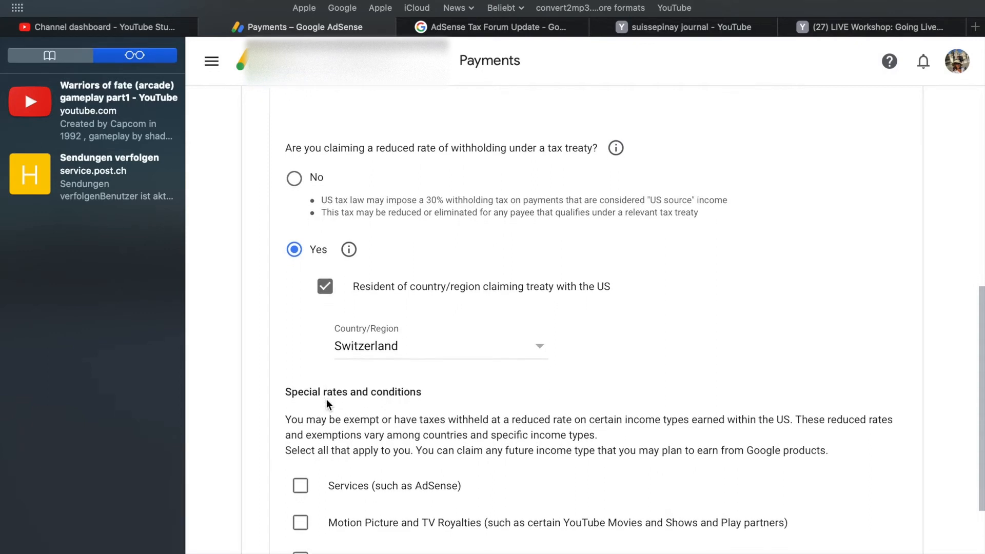
{"action": "scroll", "coordinate": [327, 398], "scroll_direction": "down", "scroll_amount": 4}
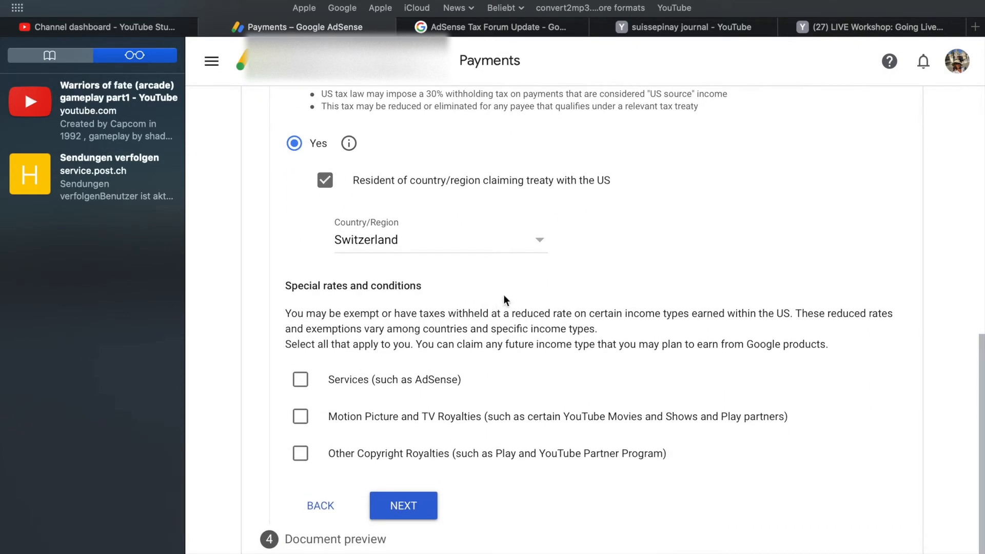
{"action": "scroll", "coordinate": [504, 301], "scroll_direction": "down", "scroll_amount": 2}
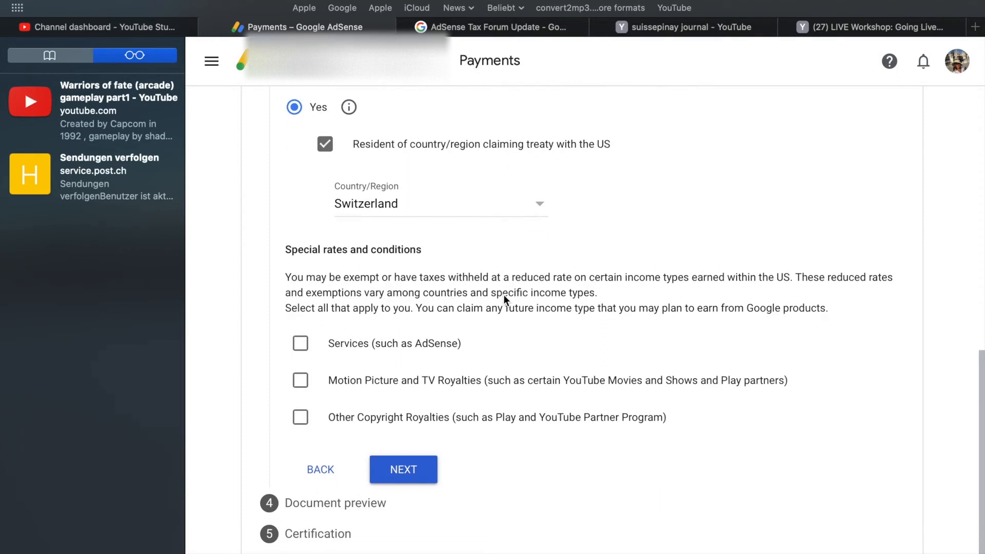
{"action": "left_click", "coordinate": [303, 347]}
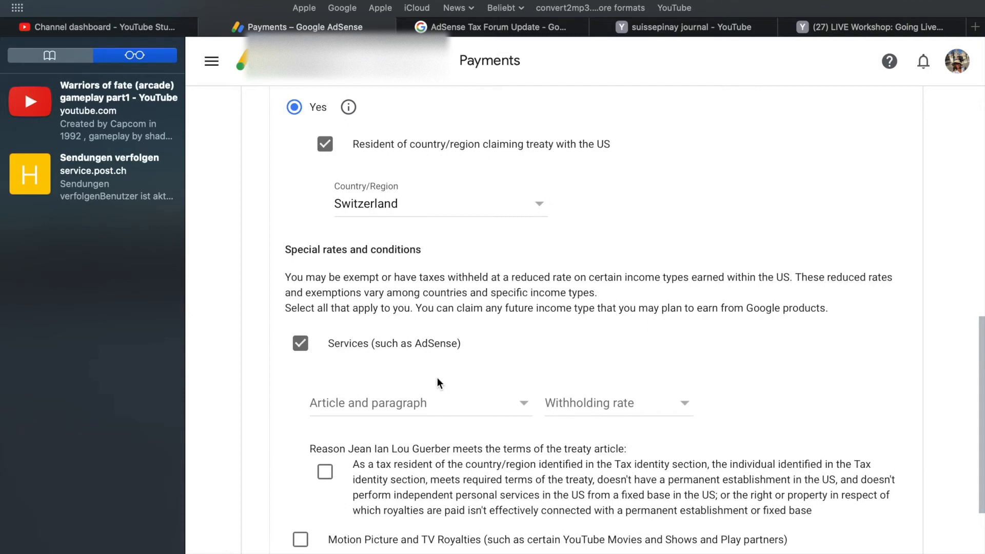
{"action": "left_click", "coordinate": [524, 404]}
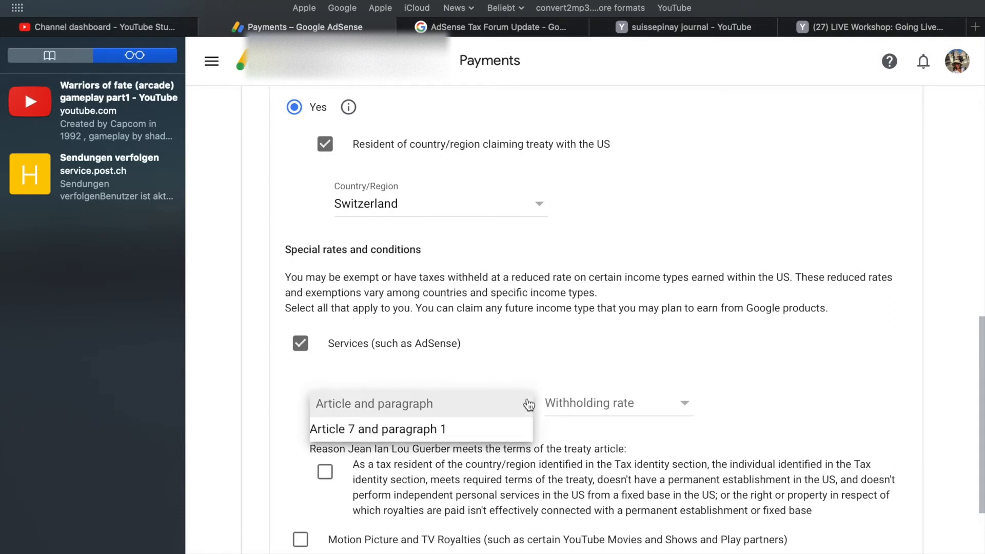
{"action": "left_click", "coordinate": [454, 428]}
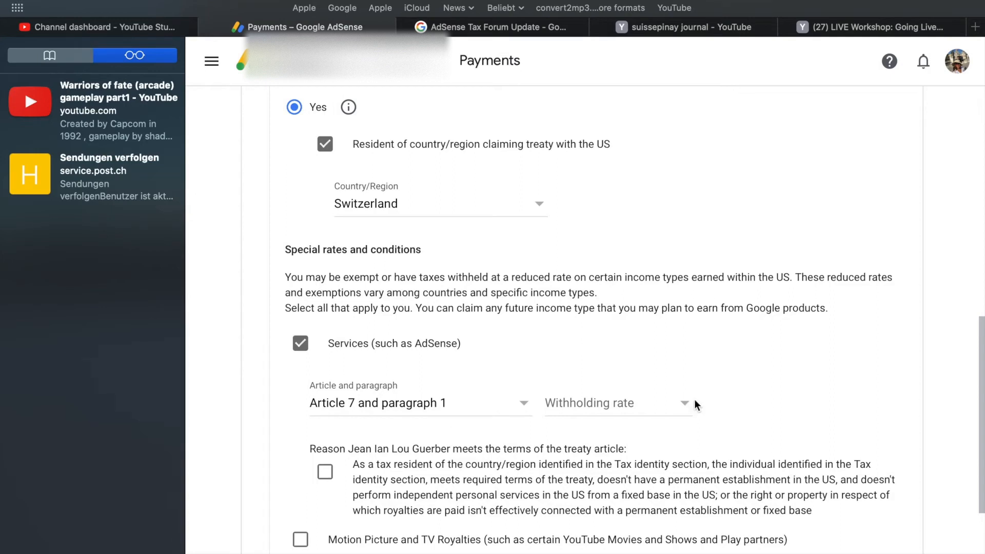
{"action": "left_click", "coordinate": [677, 404]}
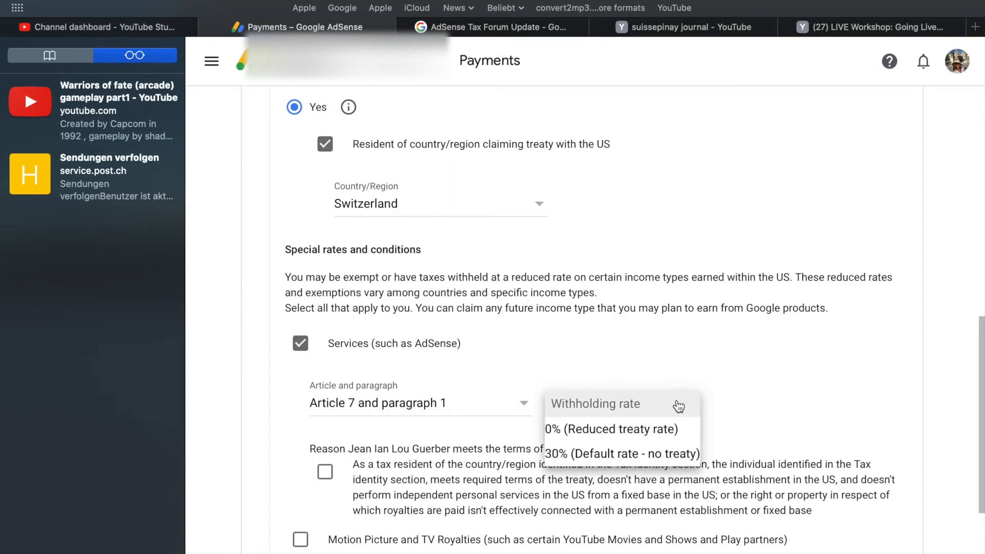
{"action": "left_click", "coordinate": [654, 432]}
{"action": "scroll", "coordinate": [497, 361], "scroll_direction": "down", "scroll_amount": 3}
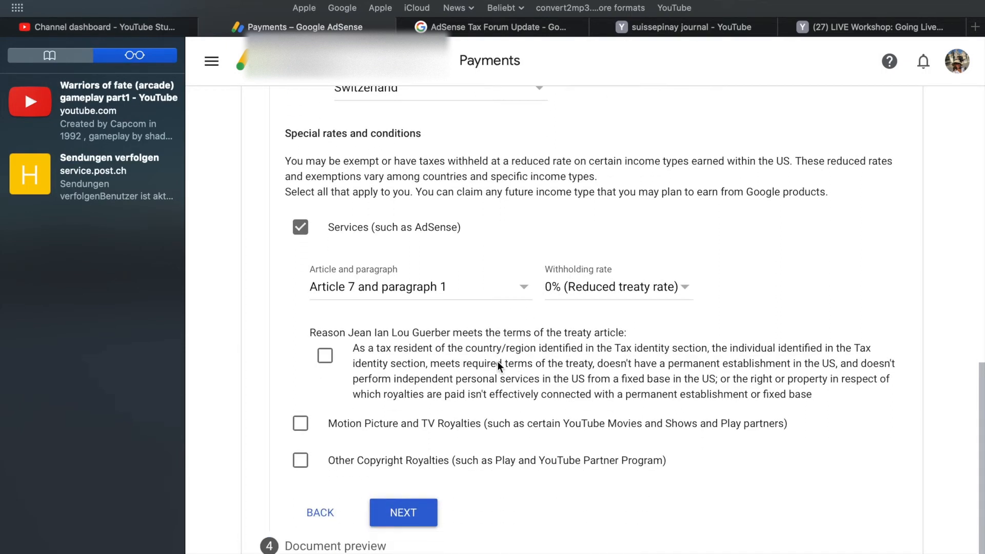
{"action": "left_click", "coordinate": [326, 354]}
- Add Motion Picture and TV Royalties with no treaty for this income type and the 30% default rate, and confirm the treaty terms statement
{"action": "left_click", "coordinate": [300, 423]}
{"action": "scroll", "coordinate": [481, 398], "scroll_direction": "down", "scroll_amount": 1}
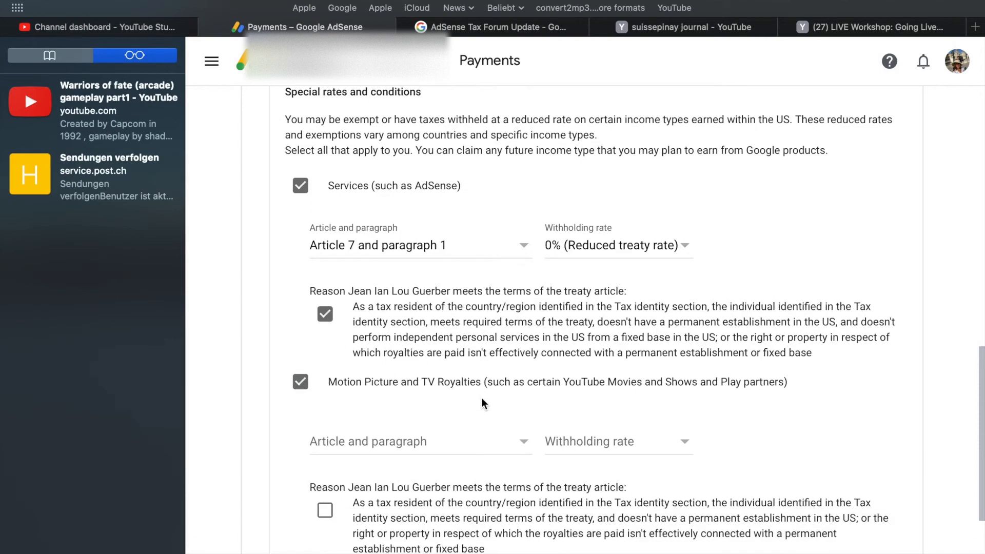
{"action": "left_click", "coordinate": [516, 446]}
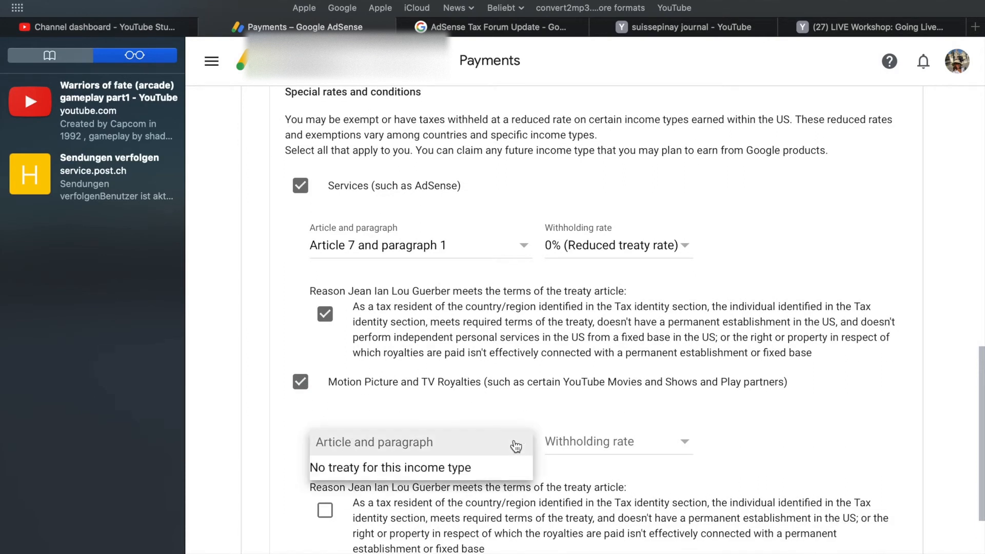
{"action": "left_click", "coordinate": [482, 467]}
{"action": "left_click", "coordinate": [686, 447]}
{"action": "left_click", "coordinate": [644, 468]}
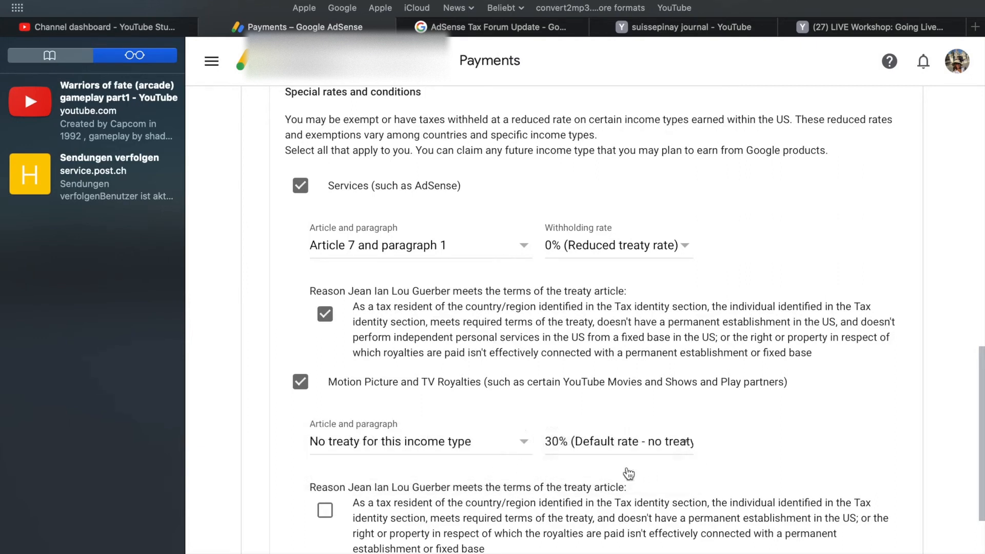
{"action": "scroll", "coordinate": [518, 417], "scroll_direction": "down", "scroll_amount": 2}
{"action": "left_click", "coordinate": [330, 426]}
- Claim Other Copyright Royalties under Article 12 and paragraph 1 at the 0% reduced treaty rate and confirm its treaty terms are met
{"action": "scroll", "coordinate": [331, 427], "scroll_direction": "down", "scroll_amount": 2}
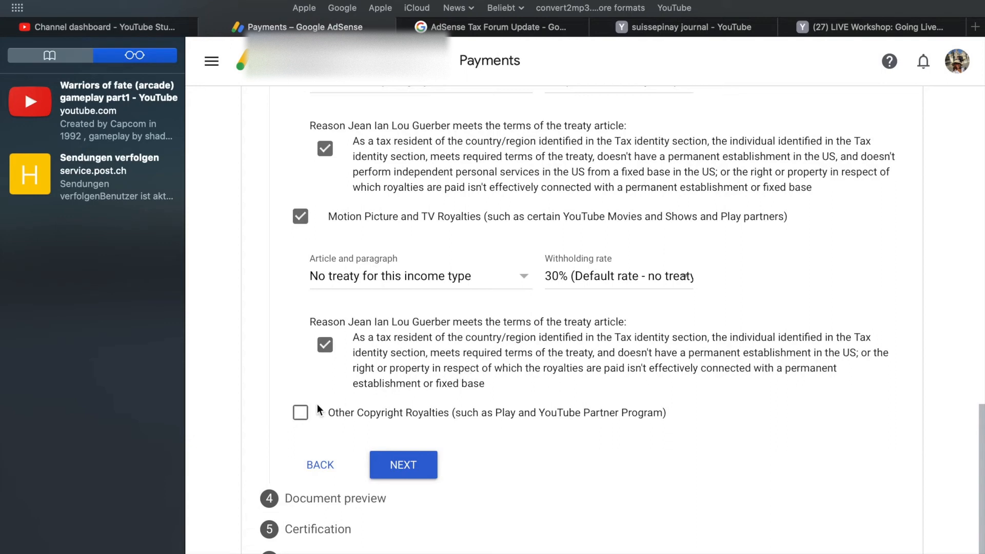
{"action": "left_click", "coordinate": [305, 413]}
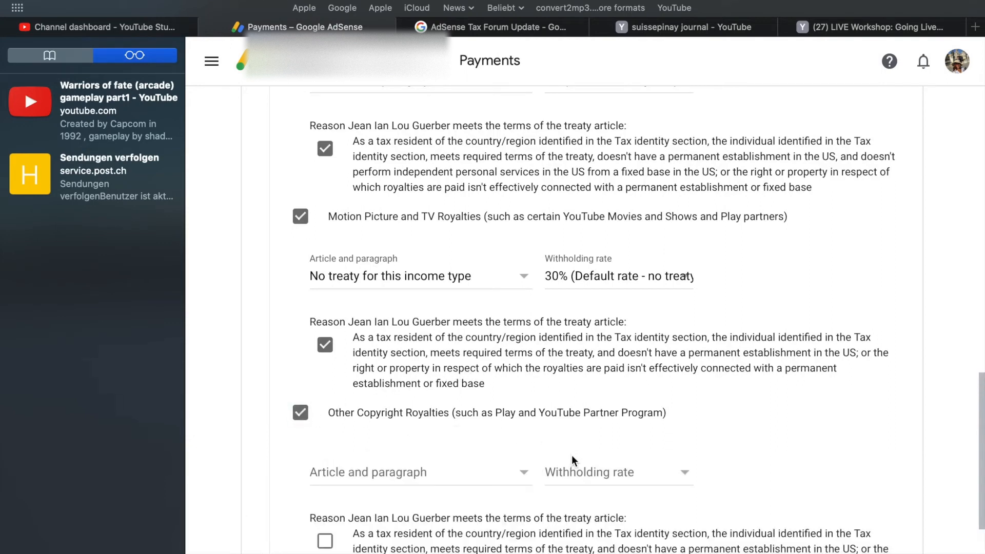
{"action": "left_click", "coordinate": [526, 472]}
{"action": "left_click", "coordinate": [468, 497]}
{"action": "left_click", "coordinate": [682, 472]}
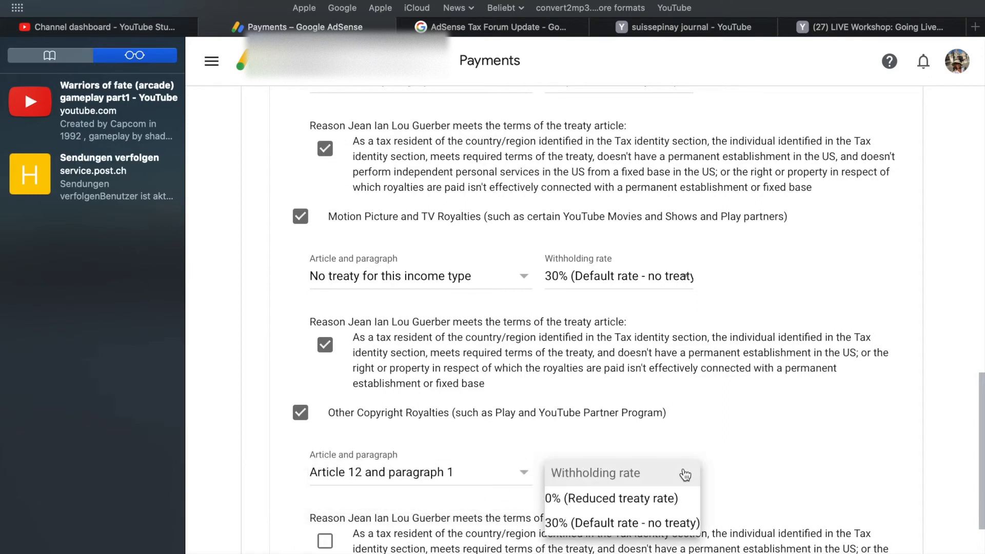
{"action": "left_click", "coordinate": [652, 500]}
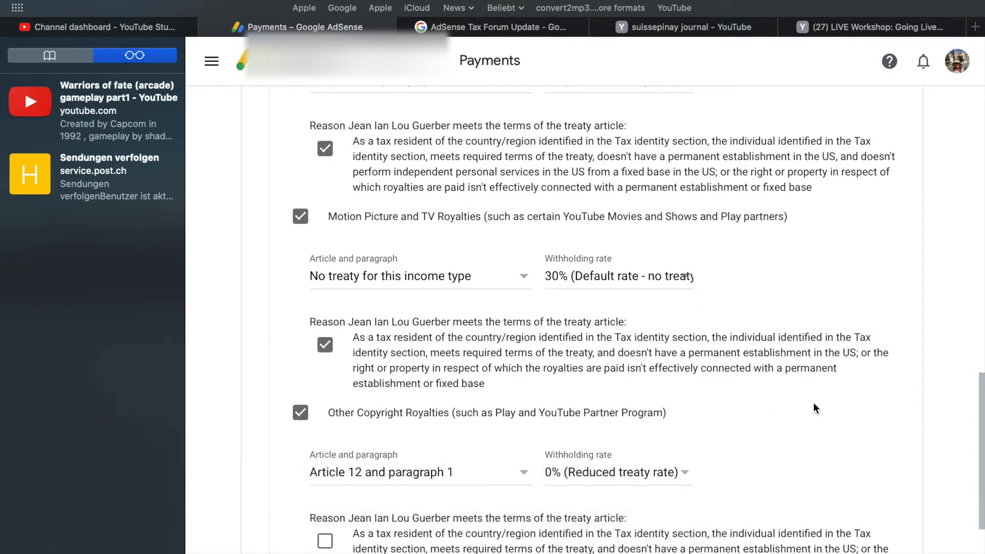
{"action": "scroll", "coordinate": [813, 403], "scroll_direction": "down", "scroll_amount": 3}
{"action": "scroll", "coordinate": [455, 394], "scroll_direction": "down", "scroll_amount": 1}
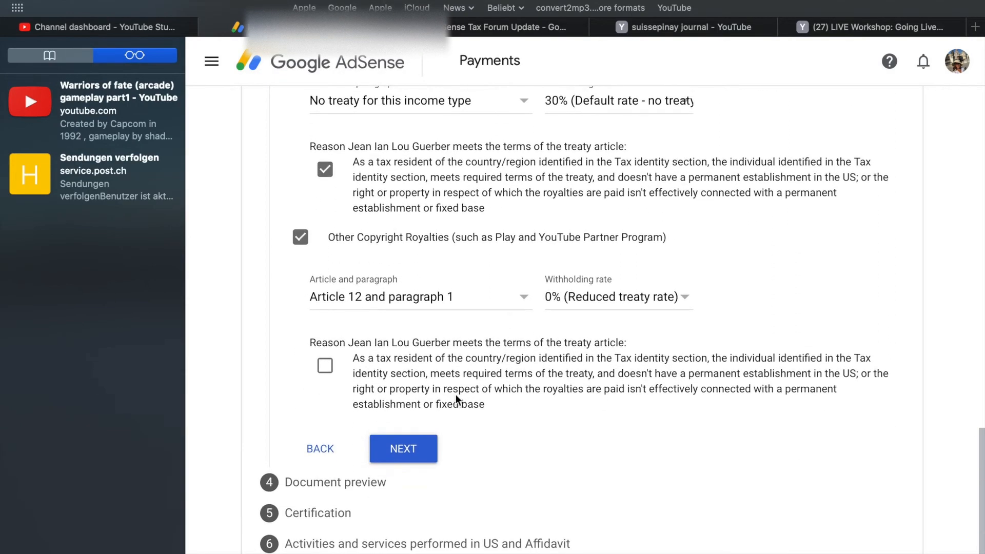
{"action": "left_click", "coordinate": [326, 368]}
- Proceed to the document preview, confirm that the generated tax documents have been reviewed, and continue to Certification
{"action": "left_click", "coordinate": [403, 452]}
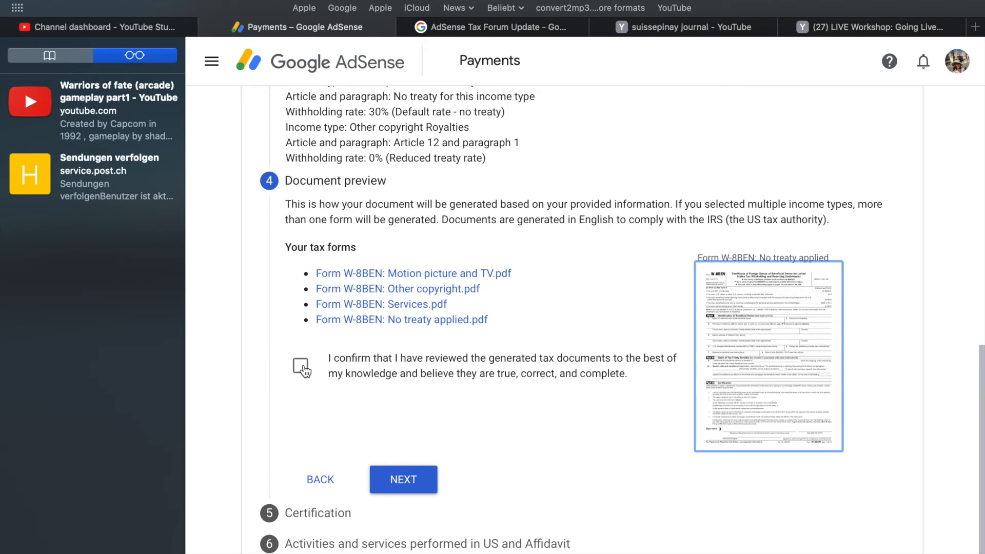
{"action": "left_click", "coordinate": [301, 366]}
{"action": "left_click", "coordinate": [403, 479]}
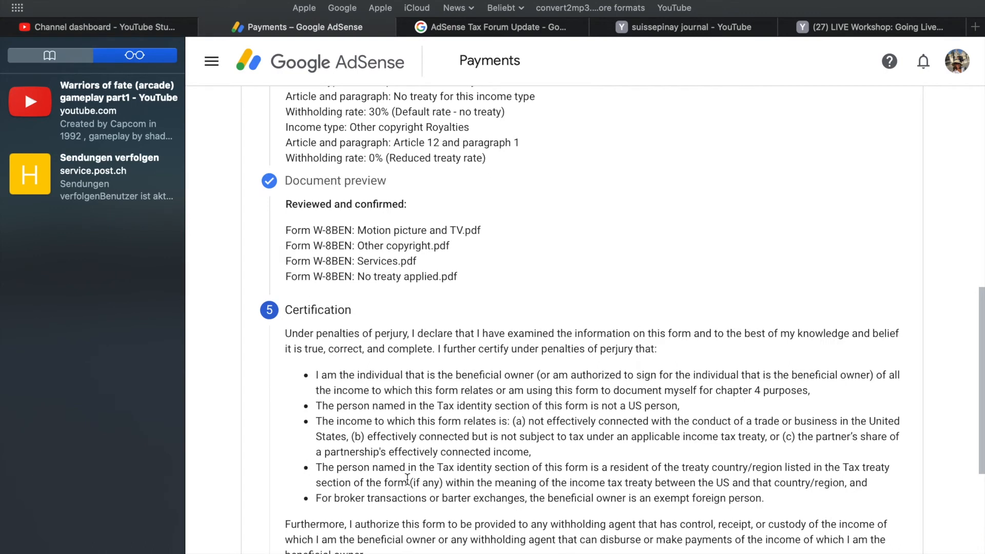
- Sign the certification with the full legal name, as the person listed completing the form on their own behalf, and continue to the affidavit section
{"action": "scroll", "coordinate": [450, 321], "scroll_direction": "down", "scroll_amount": 2}
{"action": "scroll", "coordinate": [449, 321], "scroll_direction": "down", "scroll_amount": 3}
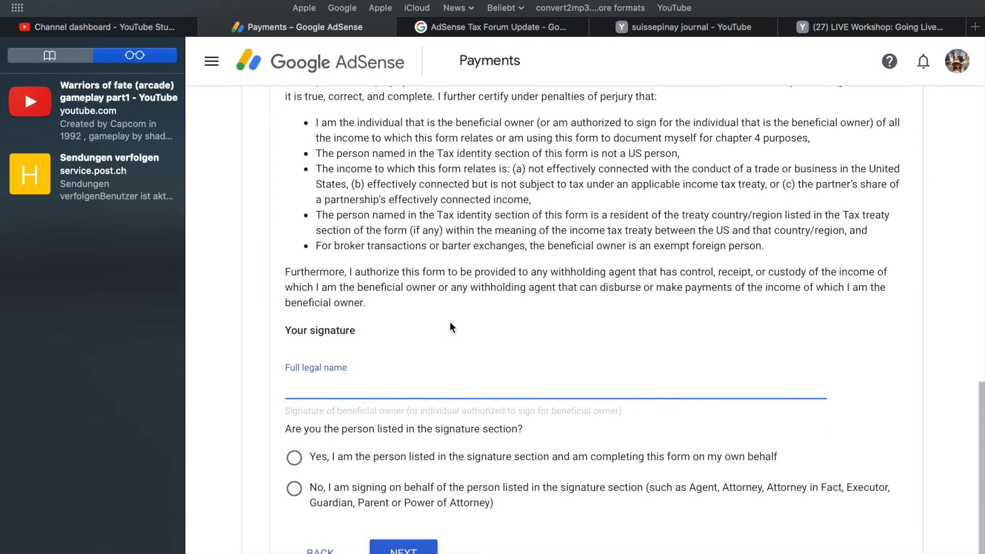
{"action": "type", "text": "JEAN IAN LOU GUER"}
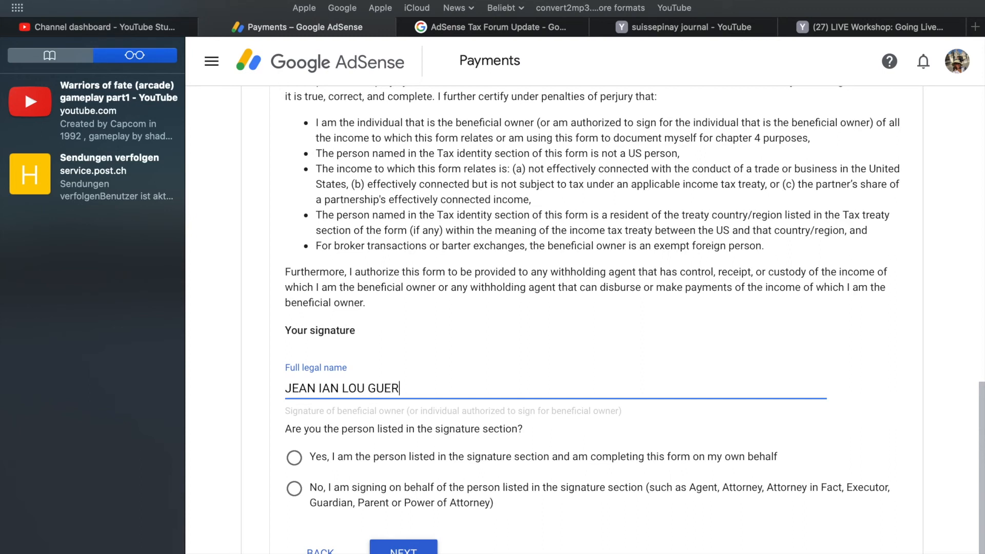
{"action": "type", "text": "BER"}
{"action": "scroll", "coordinate": [383, 289], "scroll_direction": "down", "scroll_amount": 1}
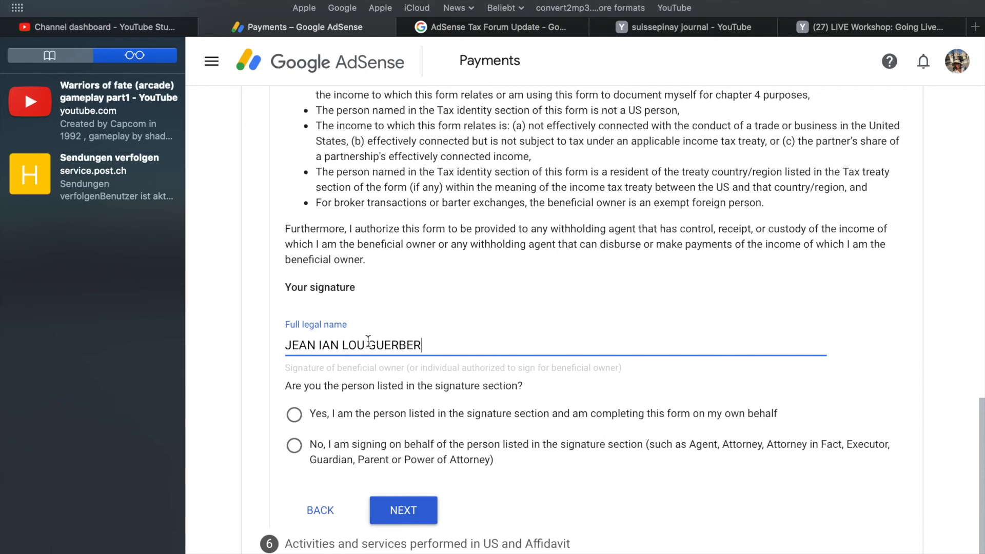
{"action": "left_click", "coordinate": [294, 414]}
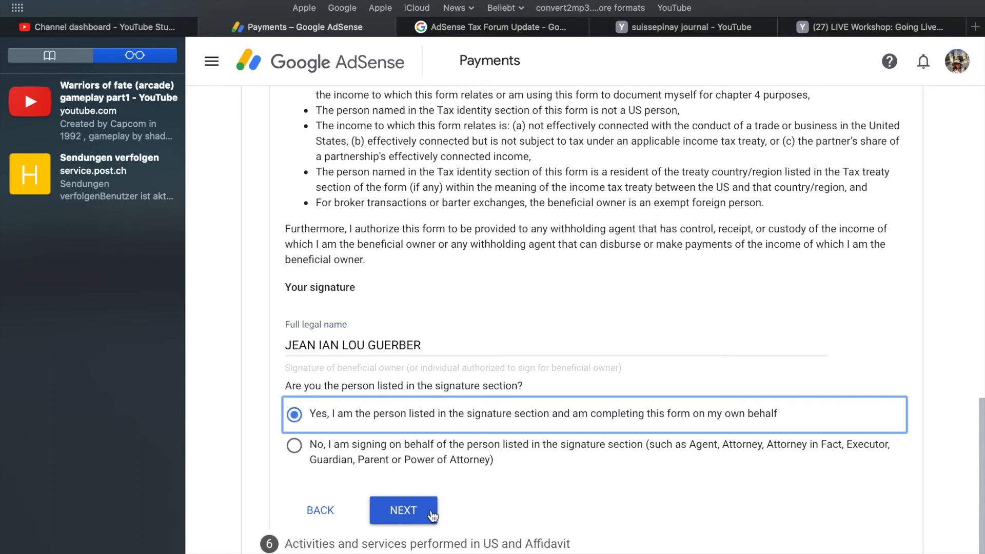
{"action": "left_click", "coordinate": [403, 511]}
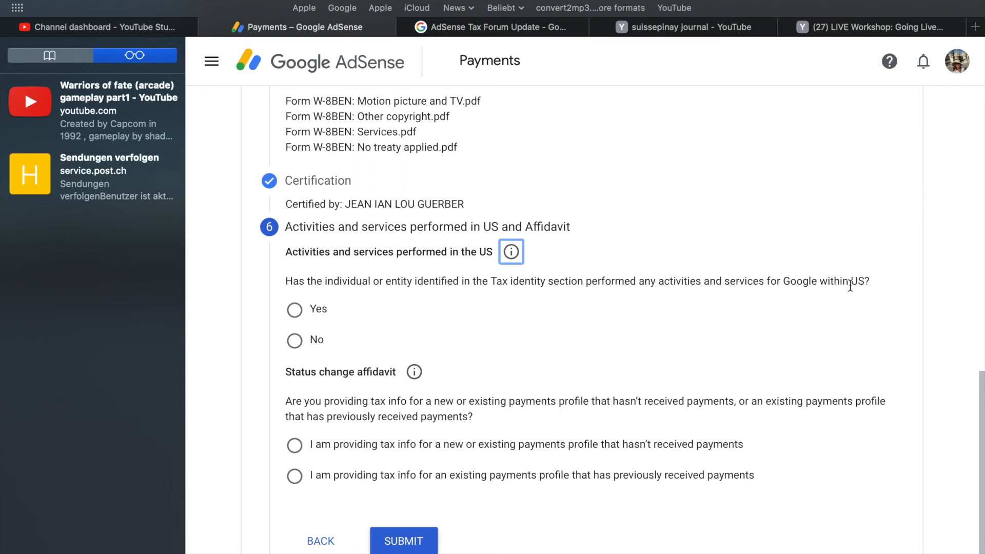
- Declare that no activities or services for Google were performed within the US and certify that services are performed solely outside the US
{"action": "left_click", "coordinate": [296, 343]}
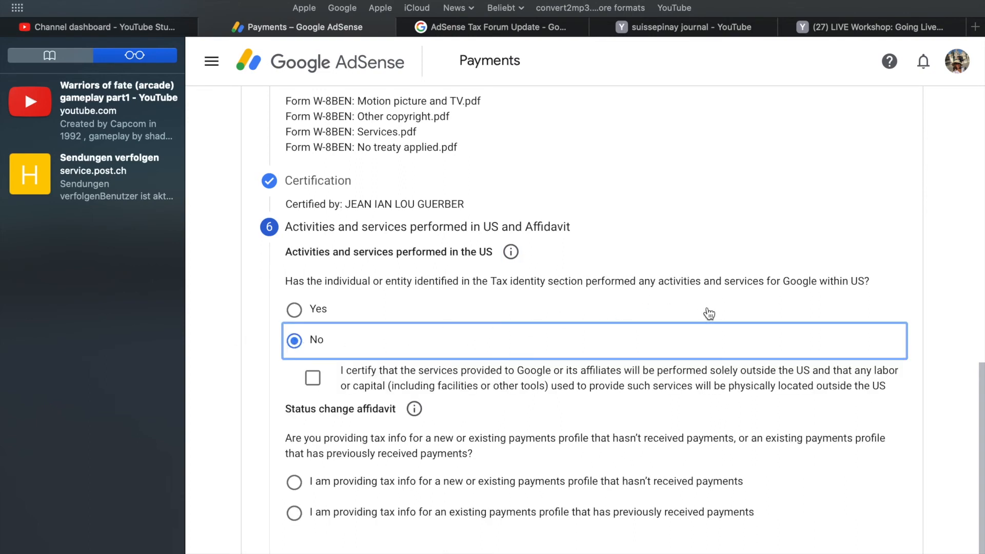
{"action": "scroll", "coordinate": [708, 314], "scroll_direction": "down", "scroll_amount": 1}
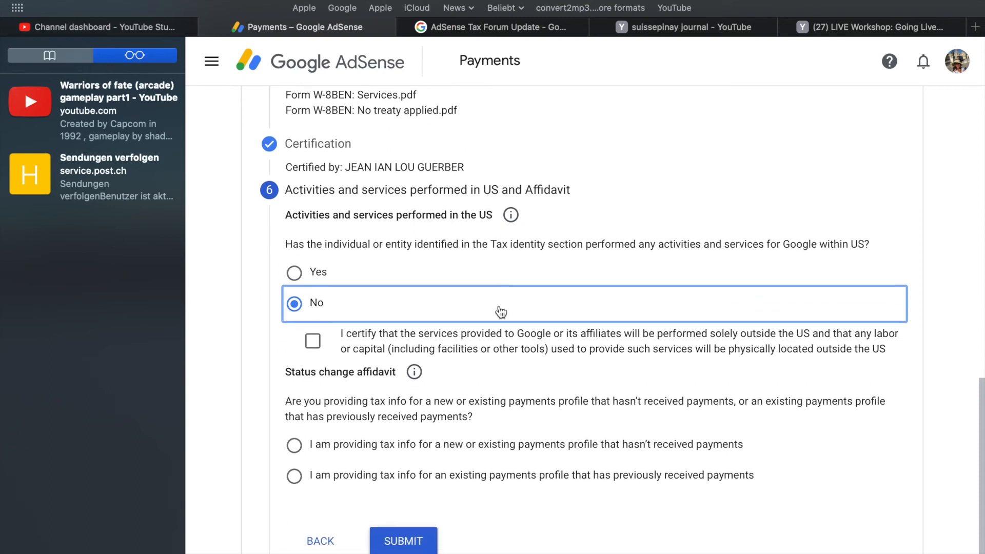
{"action": "left_click", "coordinate": [315, 348]}
- Declare the tax info is for a new or existing payments profile that hasn't received payments, and submit the form
{"action": "scroll", "coordinate": [578, 392], "scroll_direction": "down", "scroll_amount": 1}
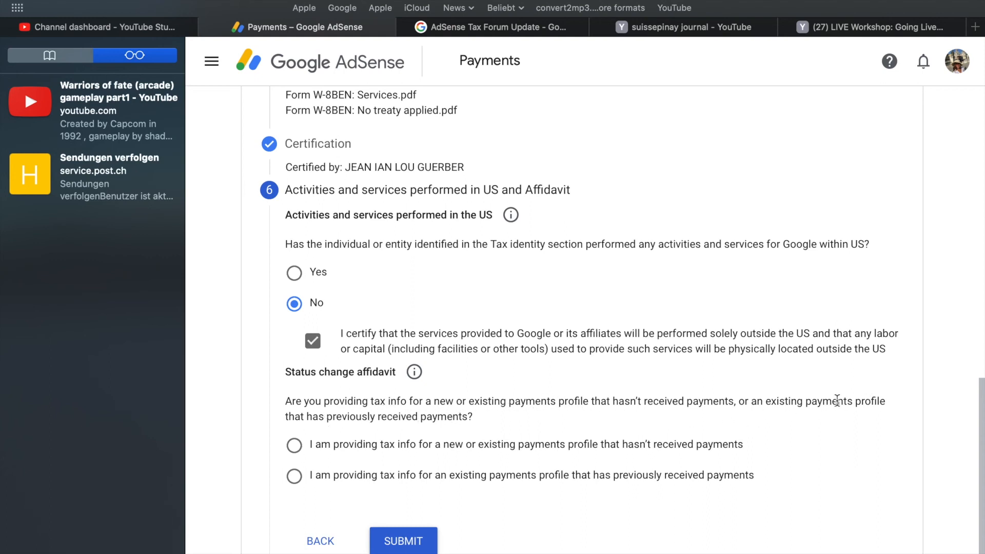
{"action": "left_click", "coordinate": [296, 447]}
{"action": "left_click", "coordinate": [403, 541]}
{"action": "left_click", "coordinate": [420, 544]}
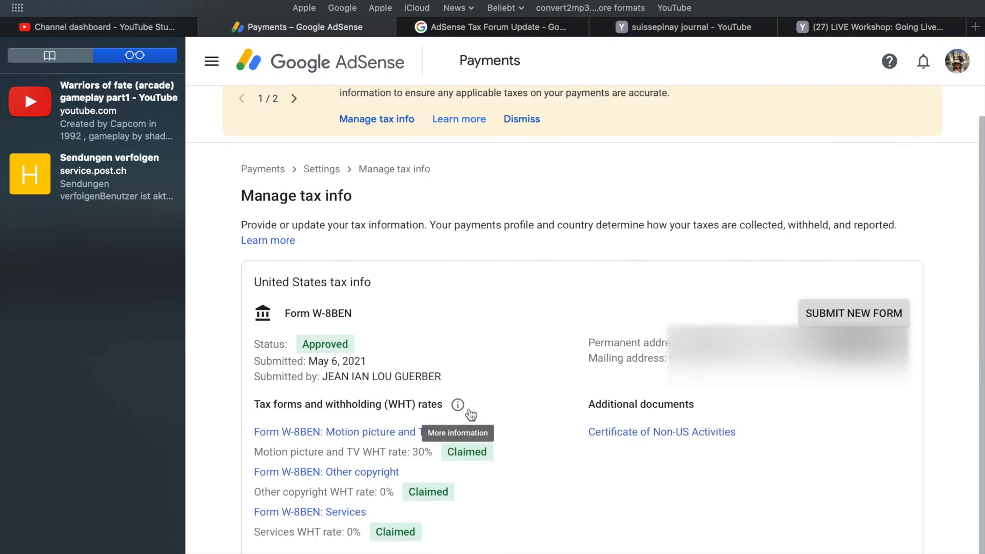
{"action": "scroll", "coordinate": [706, 468], "scroll_direction": "down", "scroll_amount": 1}
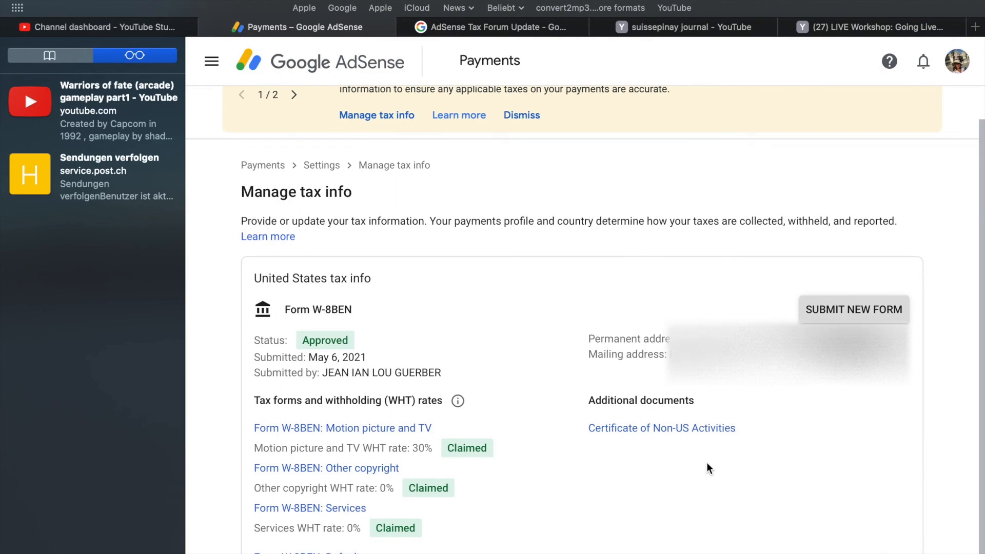
{"action": "scroll", "coordinate": [707, 464], "scroll_direction": "up", "scroll_amount": 1}
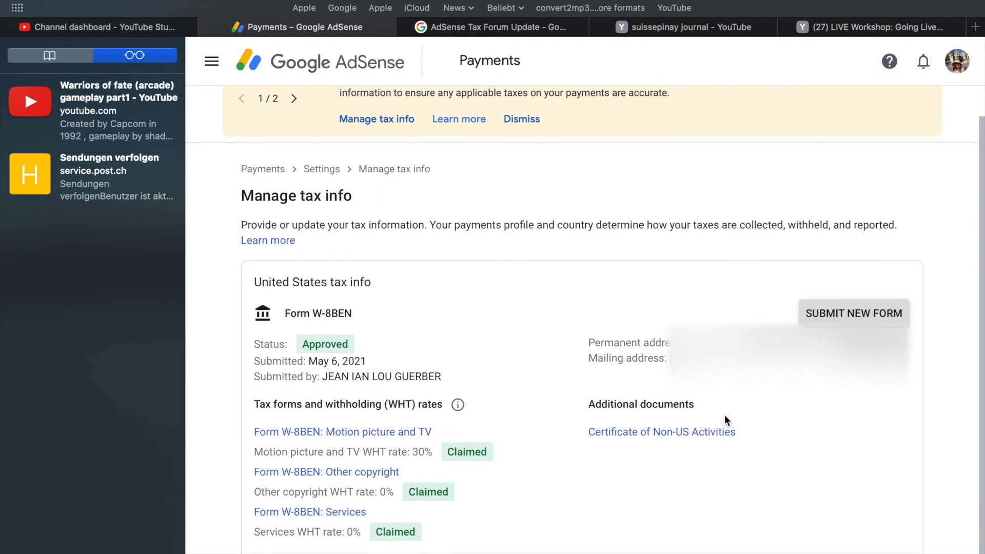
{"action": "scroll", "coordinate": [724, 418], "scroll_direction": "up", "scroll_amount": 1}
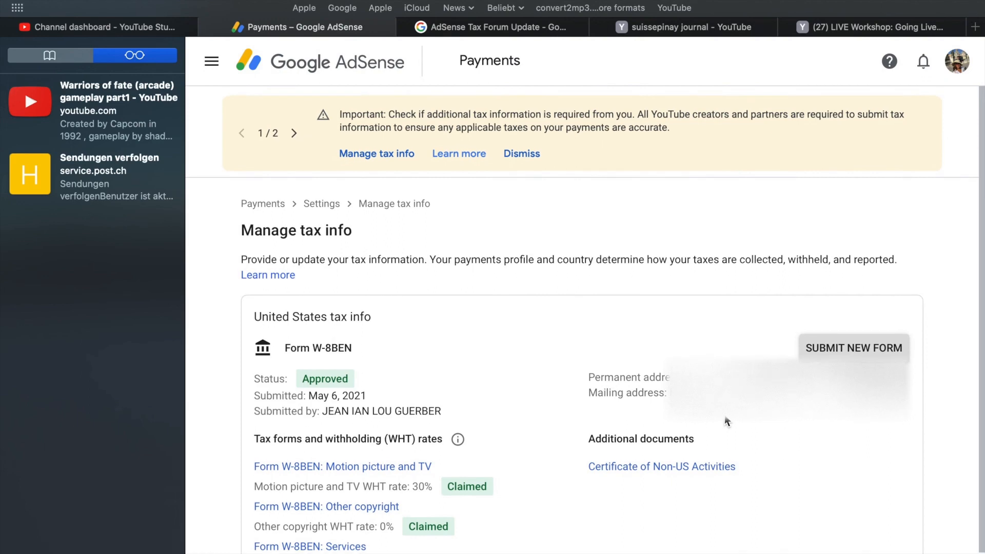
{"action": "scroll", "coordinate": [724, 418], "scroll_direction": "down", "scroll_amount": 1}
{"action": "scroll", "coordinate": [724, 418], "scroll_direction": "up", "scroll_amount": 1}
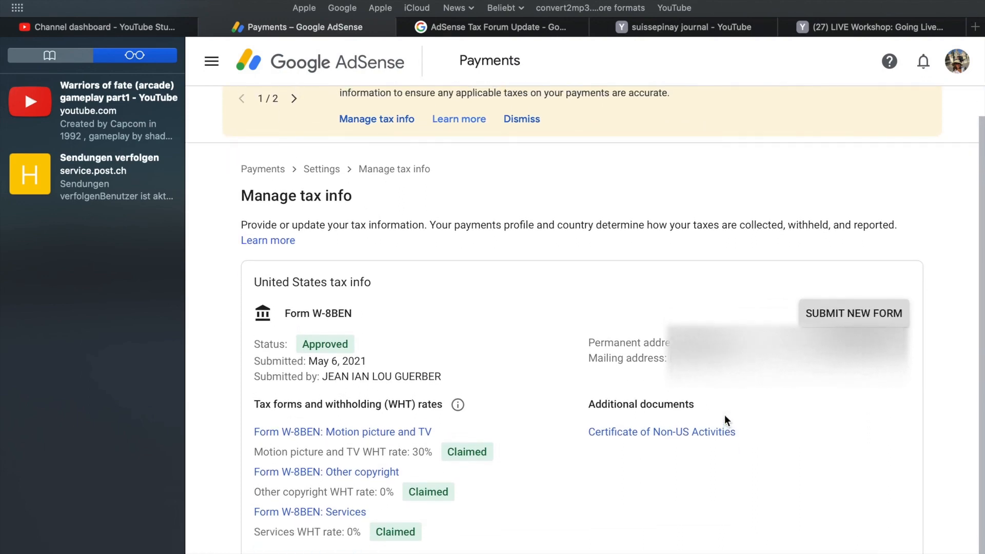